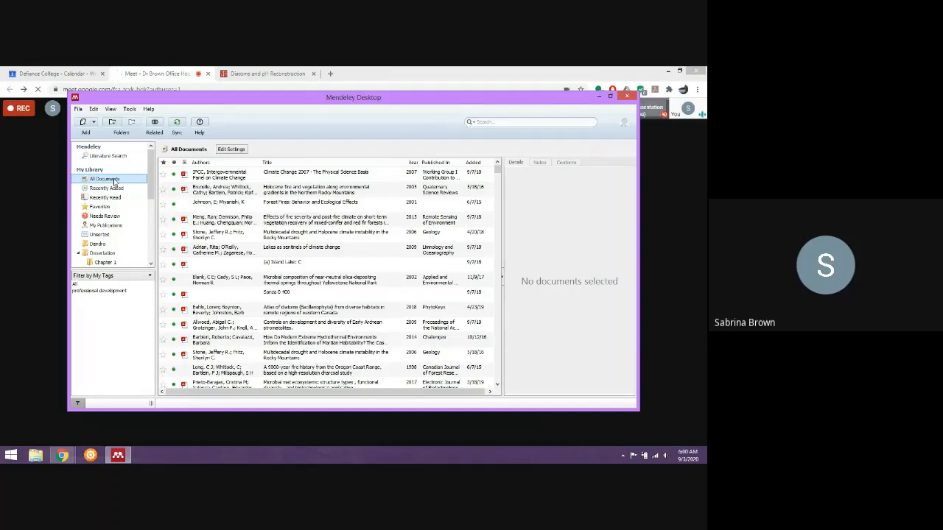
Look through the recently added and recently read documents and the contents of the Dissertation folder.
left_click(115, 189)
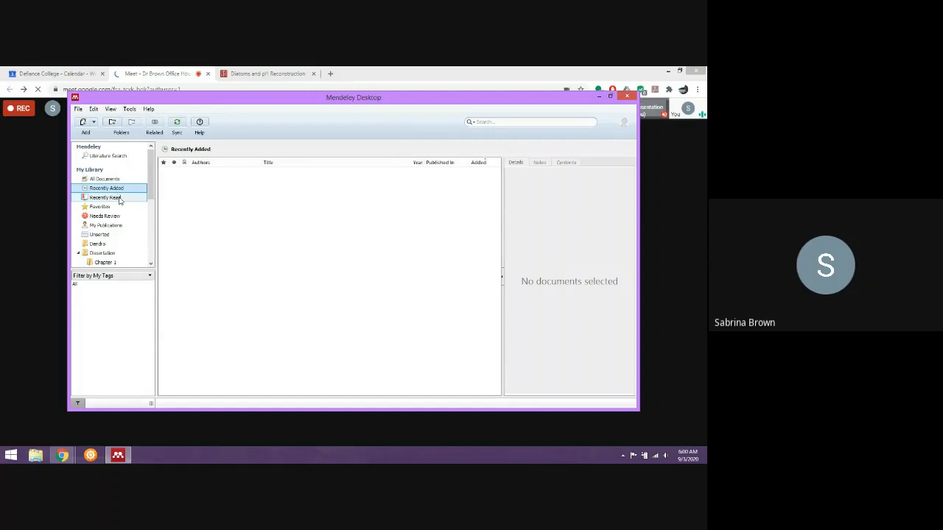
left_click(117, 198)
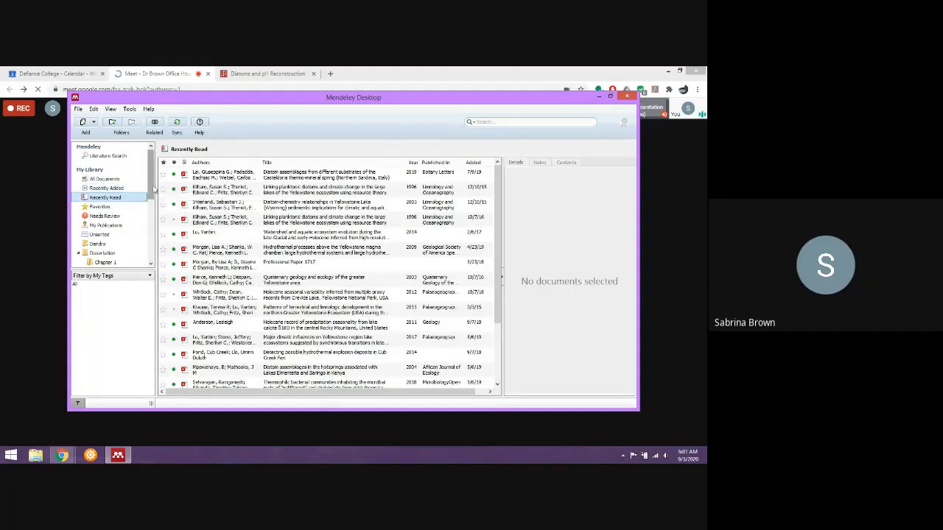
left_click_drag(153, 191, 147, 222)
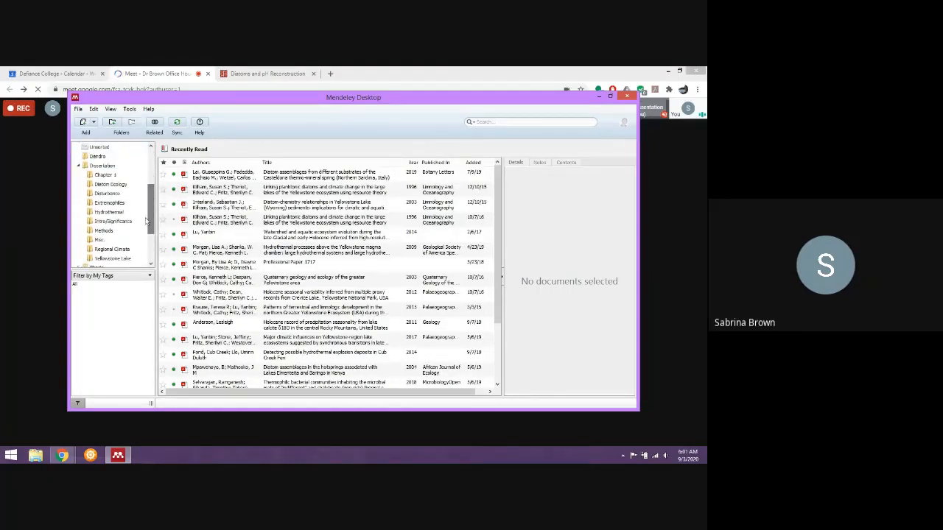
left_click(116, 167)
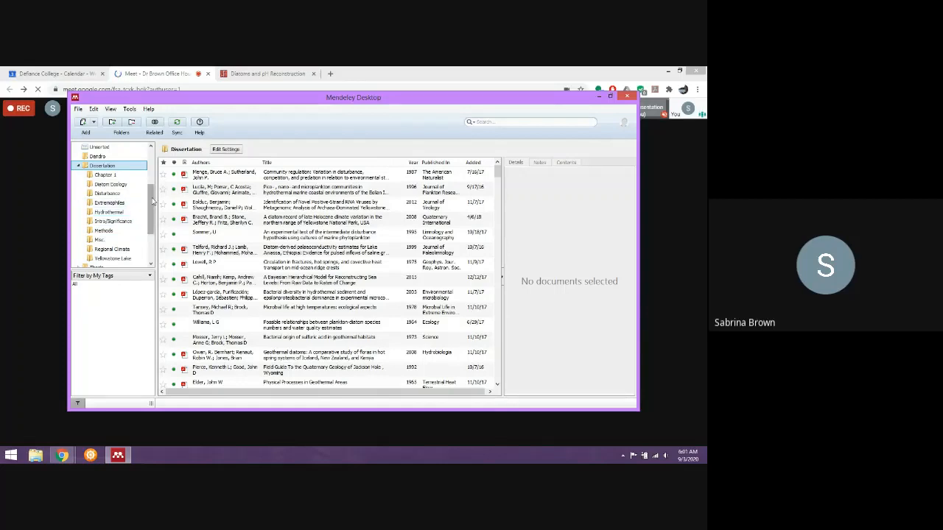
Create a new top-level folder named "Research Methods" in My Library.
scroll(112, 216, "down", 5)
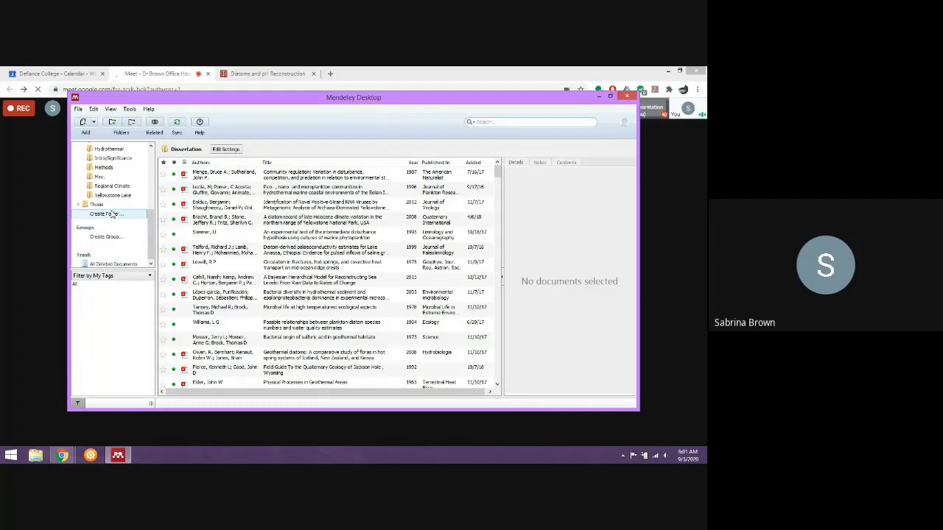
left_click(110, 213)
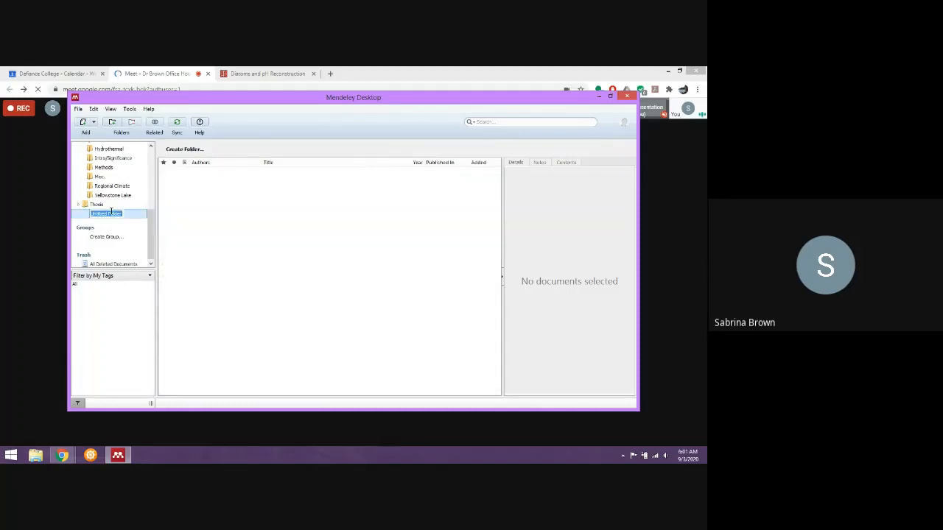
type("Research Methods")
key("Return")
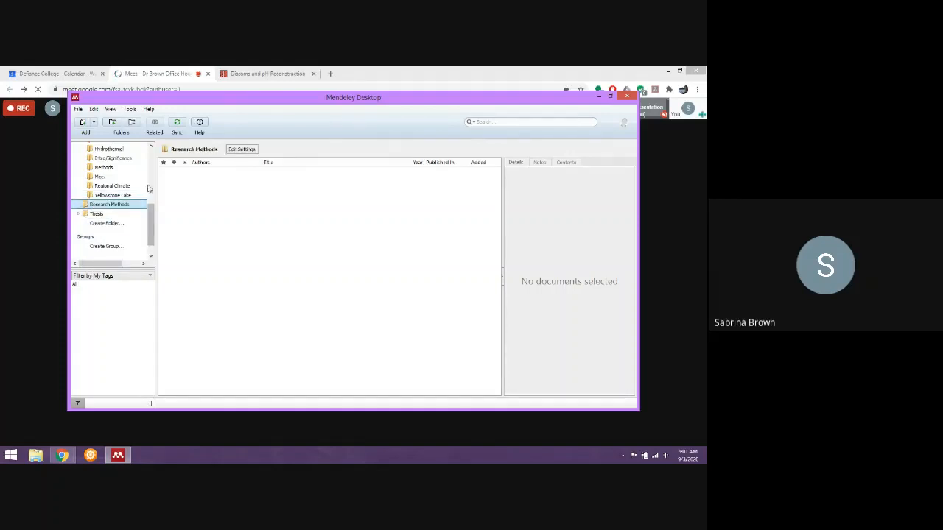
Import the desktop PDF "Birks et al 1990" into the Research Methods folder and decline reviewing the other PDFs found beside it.
left_click(669, 74)
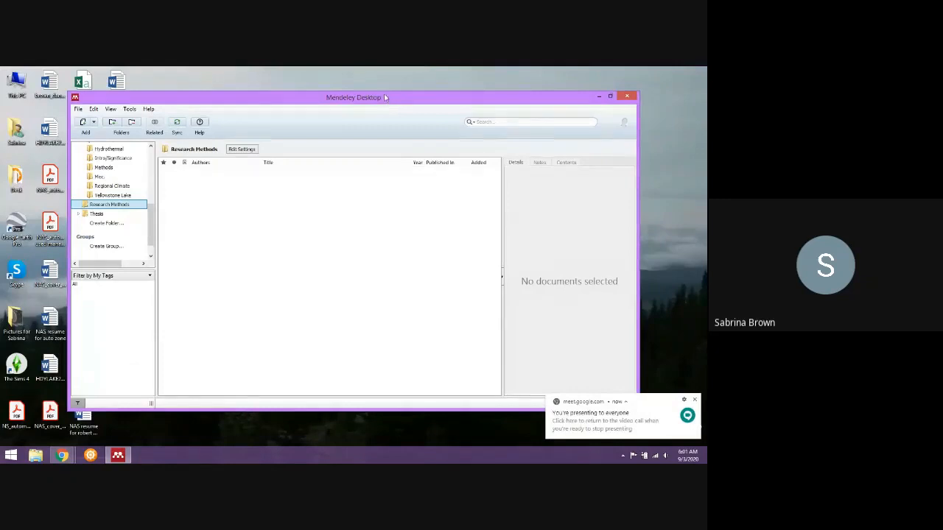
left_click_drag(385, 97, 534, 68)
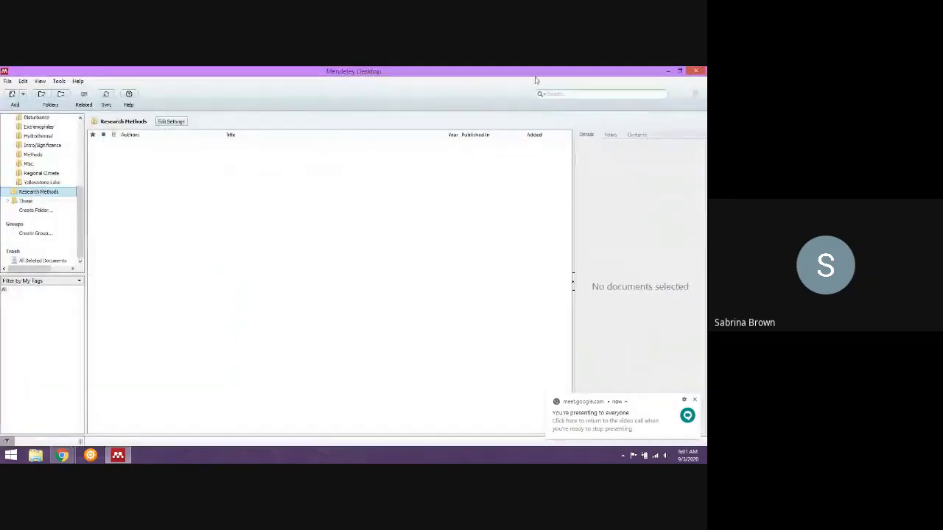
left_click(681, 73)
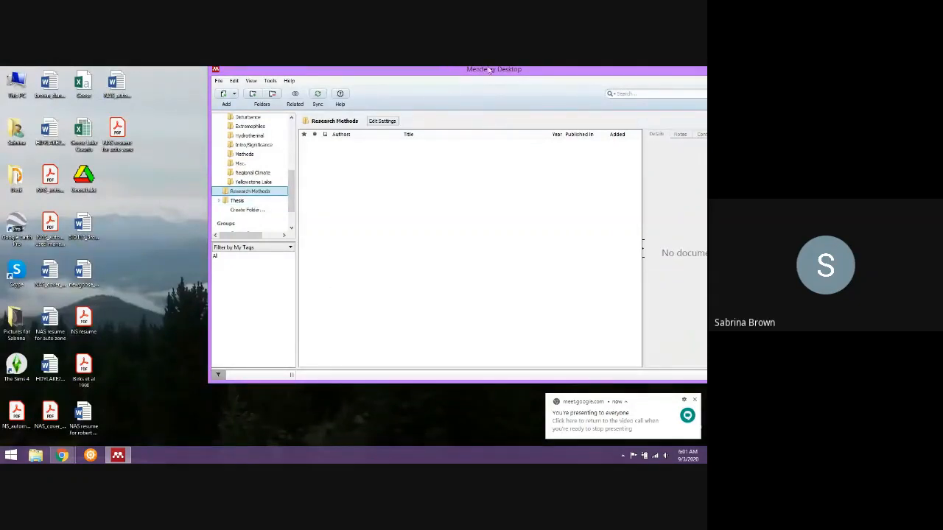
left_click_drag(510, 70, 469, 85)
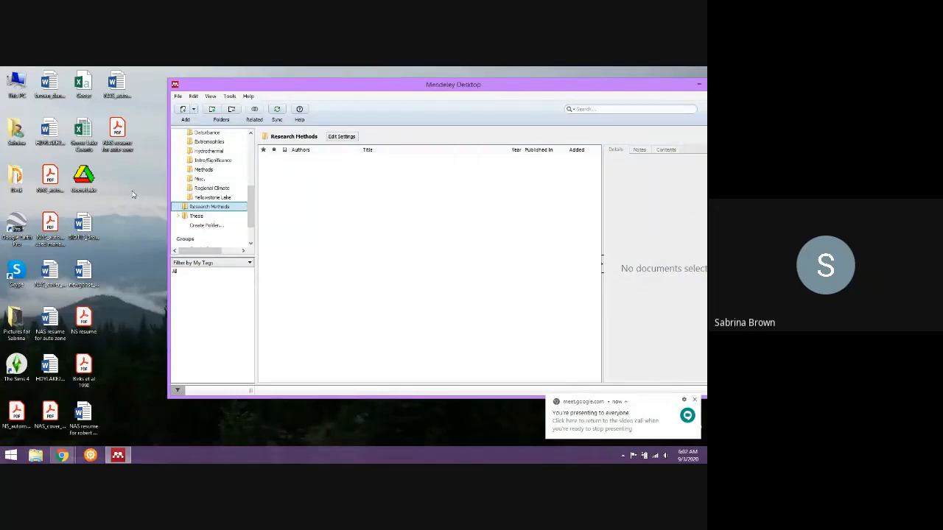
left_click(86, 373)
left_click_drag(87, 372, 353, 244)
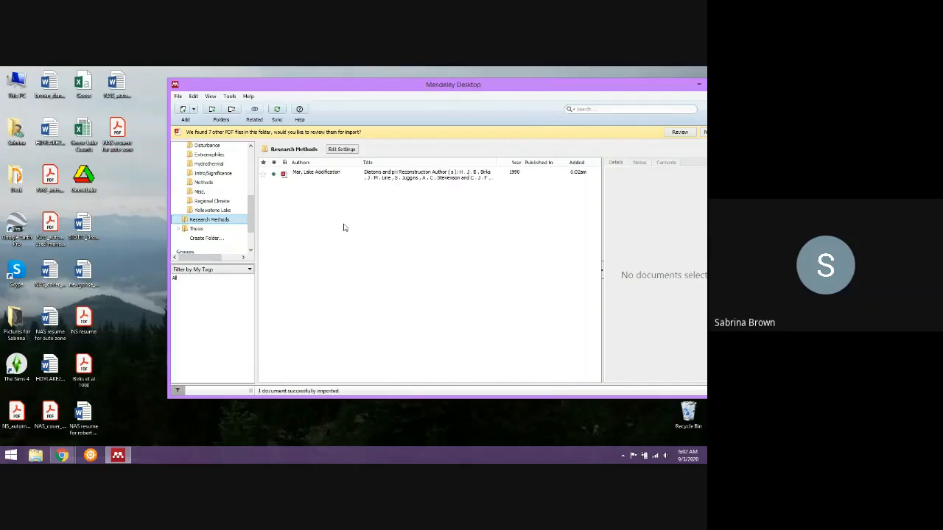
left_click_drag(457, 87, 373, 96)
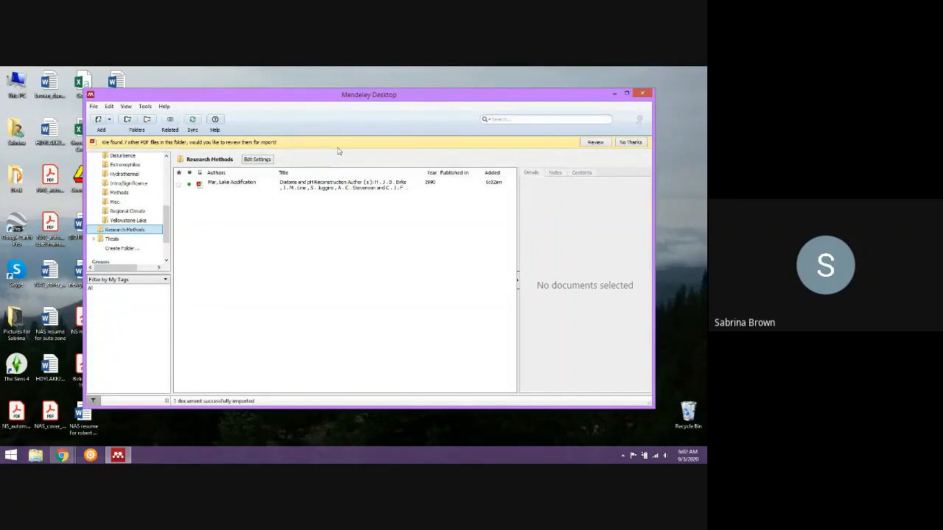
left_click(631, 142)
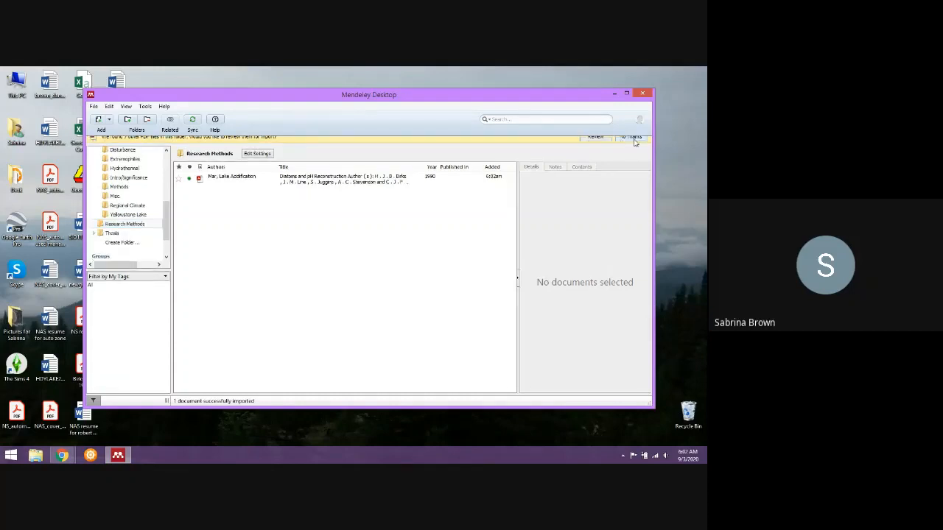
Maximize the library window and open the imported article's PDF in the built-in reader.
left_click(238, 175)
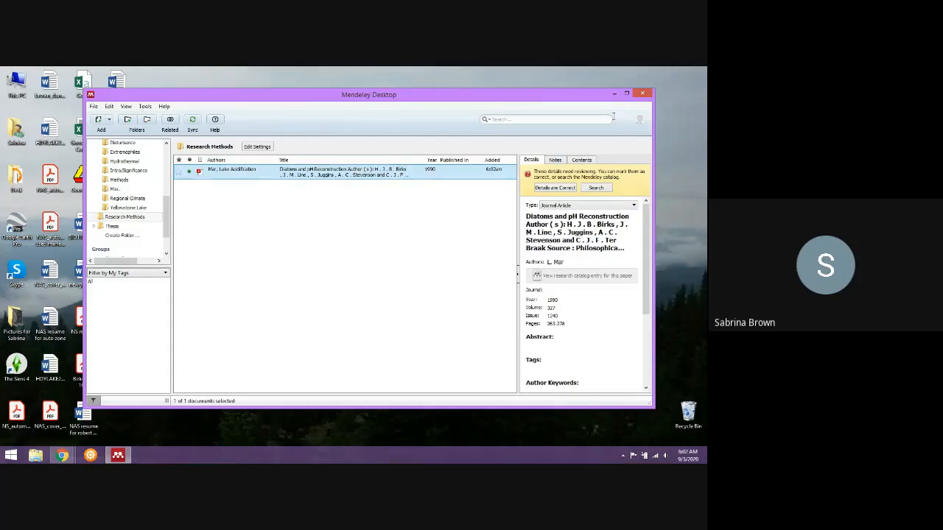
left_click(626, 94)
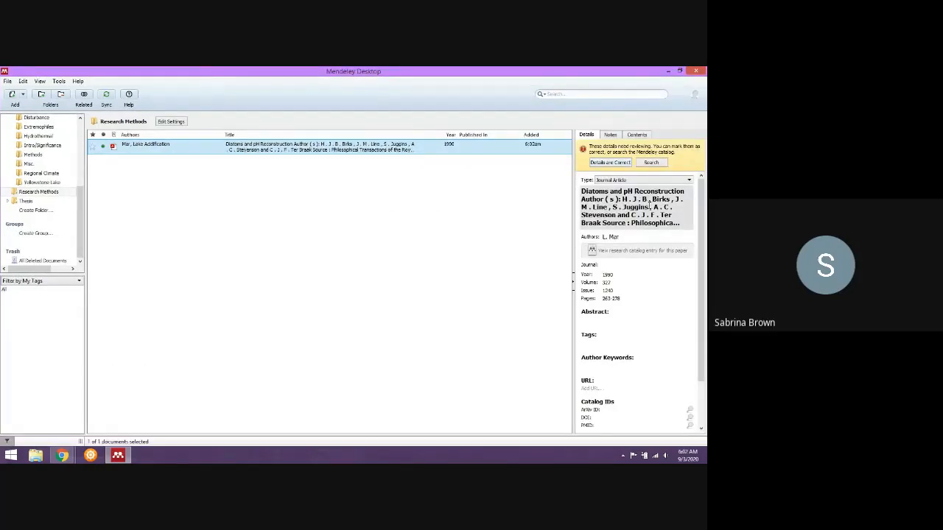
left_click(113, 147)
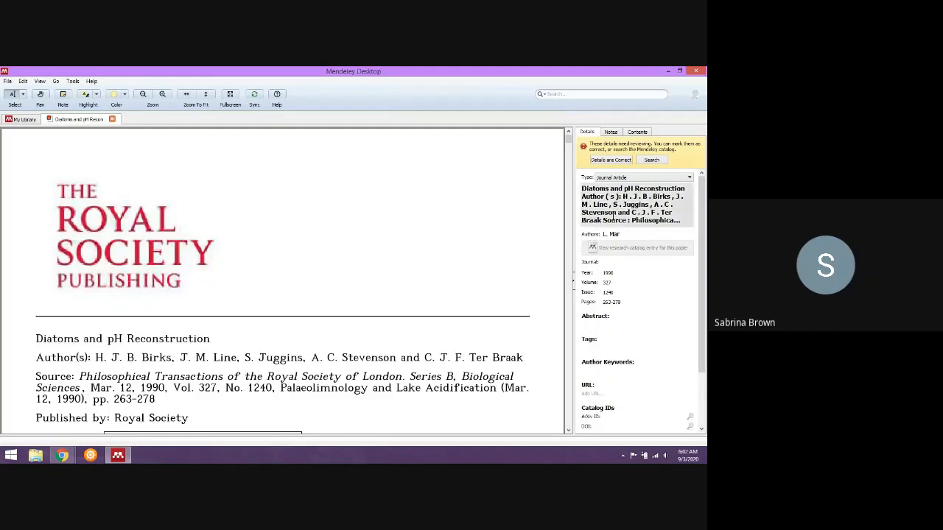
Trim the article's title to "Diatoms and pH Reconstruction" by deleting the author, source and URL text after it.
left_click(657, 220)
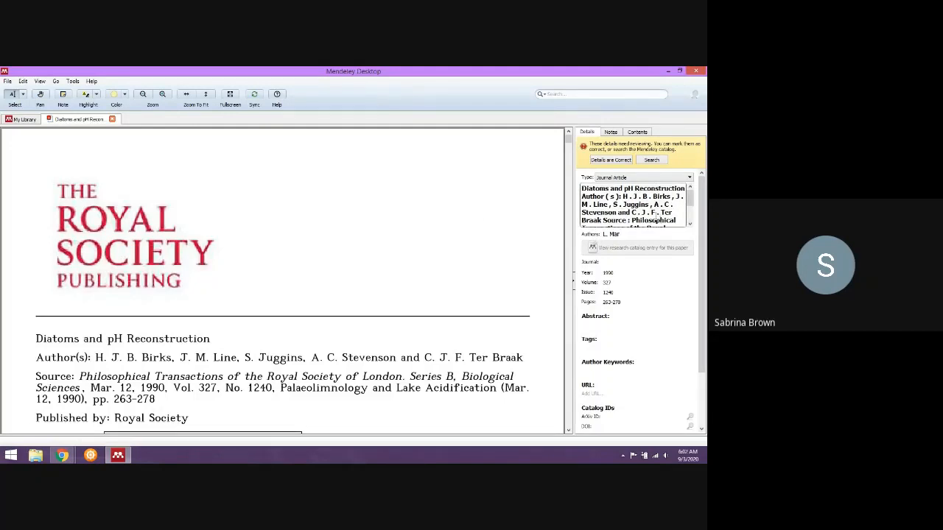
scroll(656, 215, "down", 1)
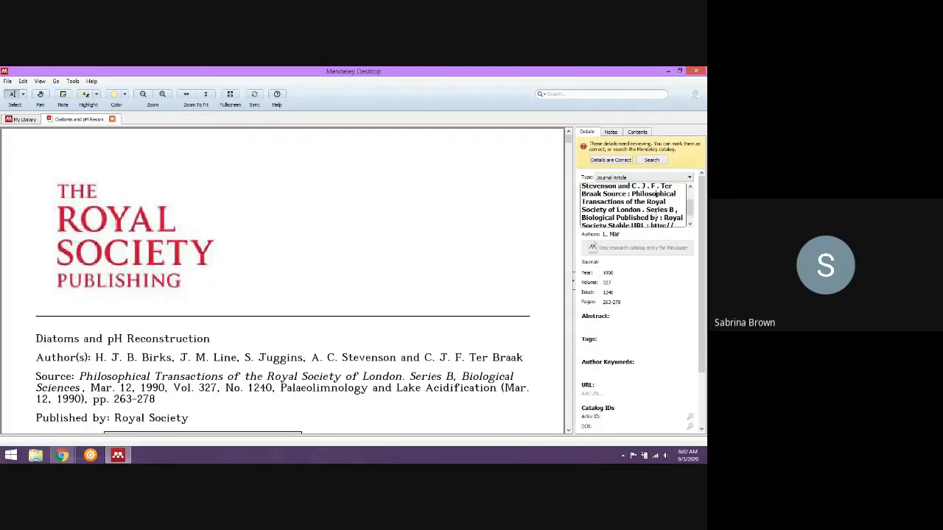
scroll(656, 217, "down", 3)
scroll(632, 217, "up", 5)
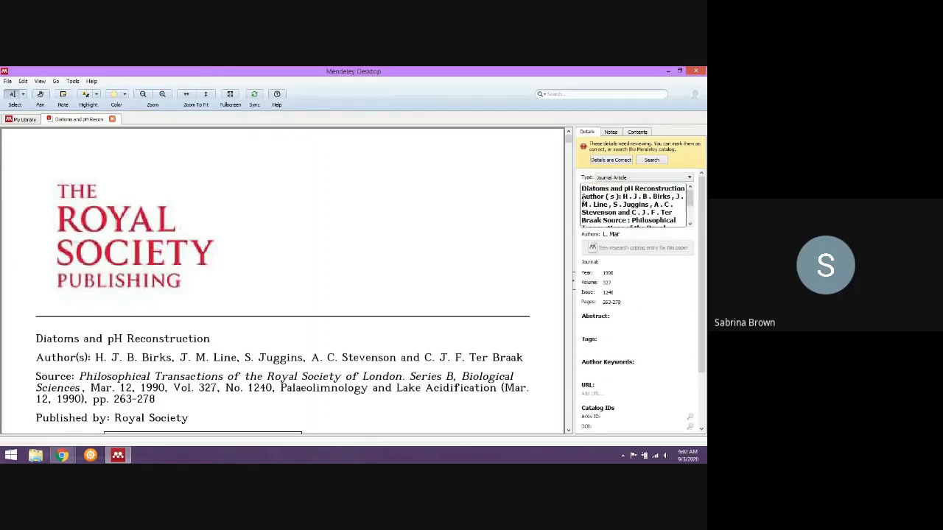
left_click_drag(582, 195, 669, 262)
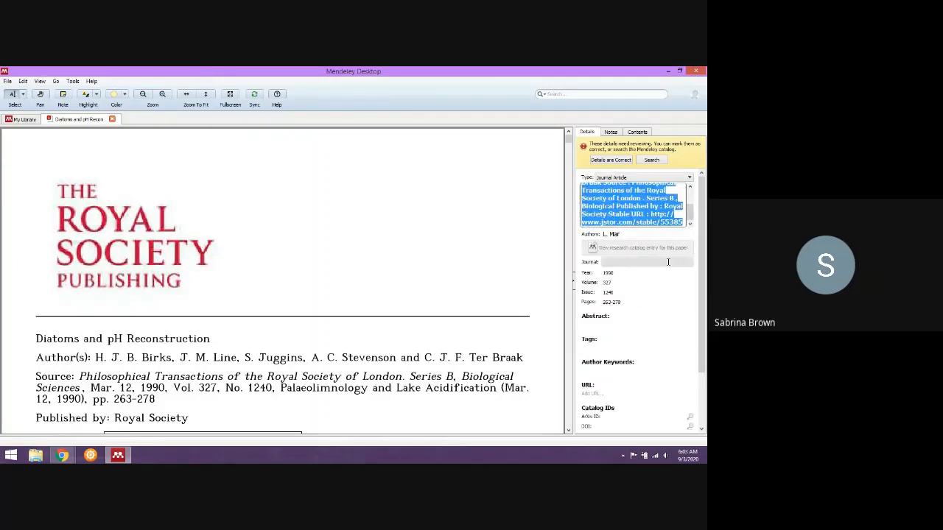
key("Delete")
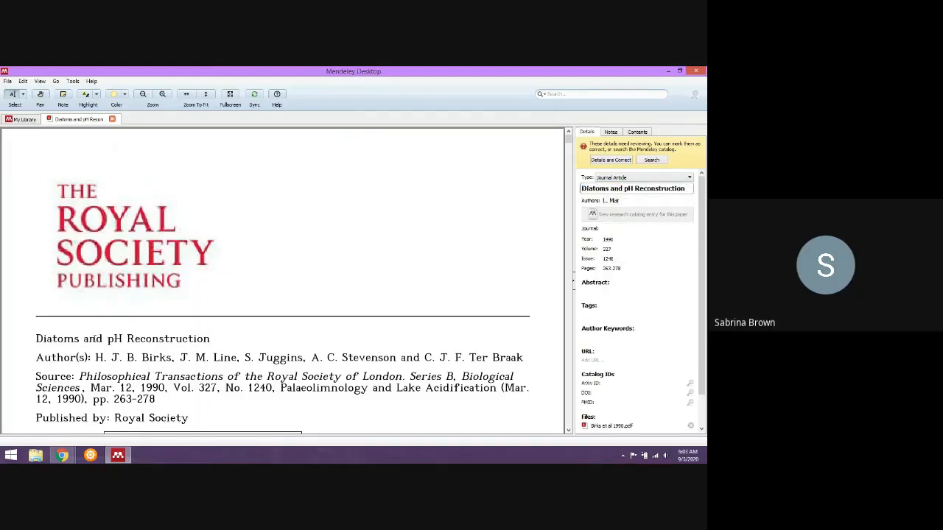
Replace the incorrect author entry with the article's first author, last name before initials, and start a new author line.
double_click(624, 202)
triple_click(624, 201)
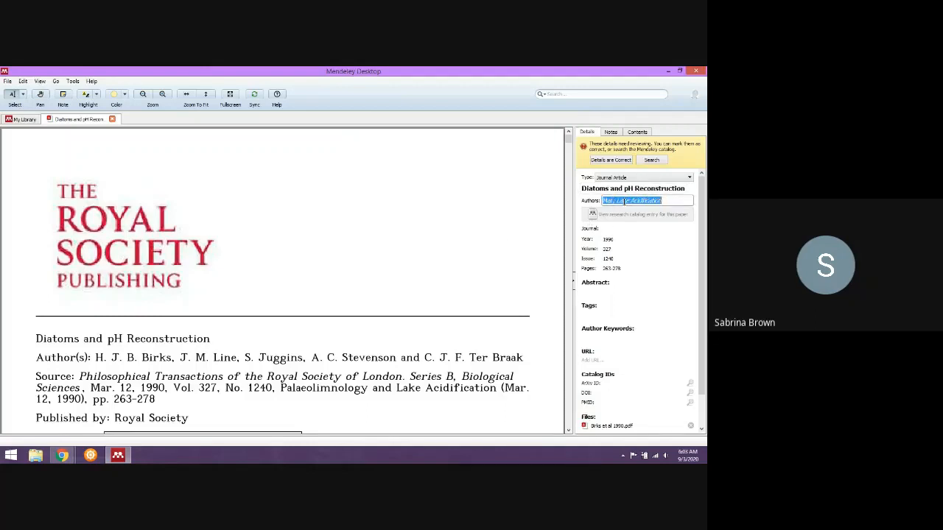
key("BackSpace")
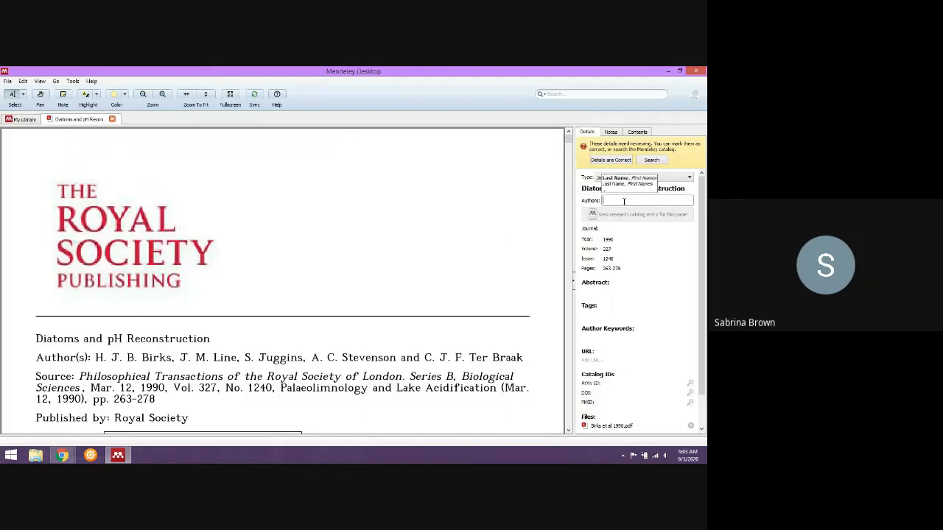
type("Birk")
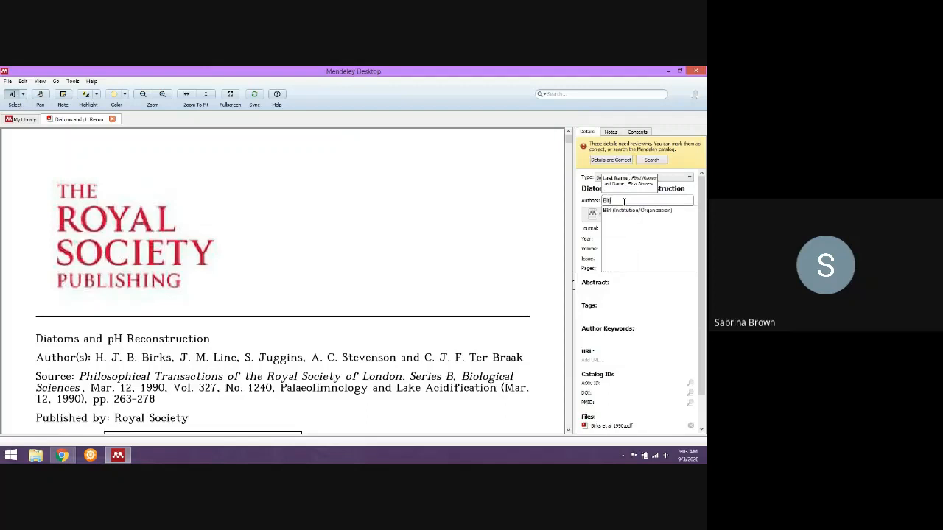
type("s, ")
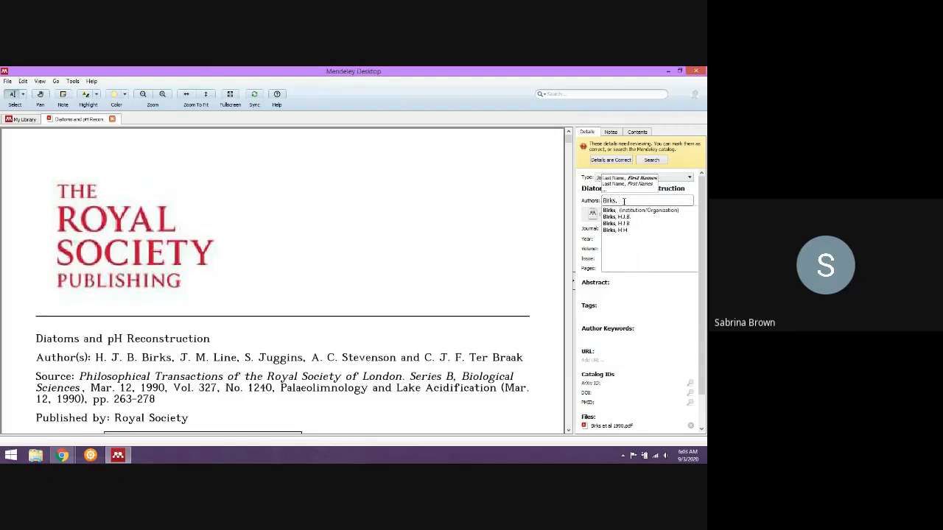
type("H")
left_click(628, 223)
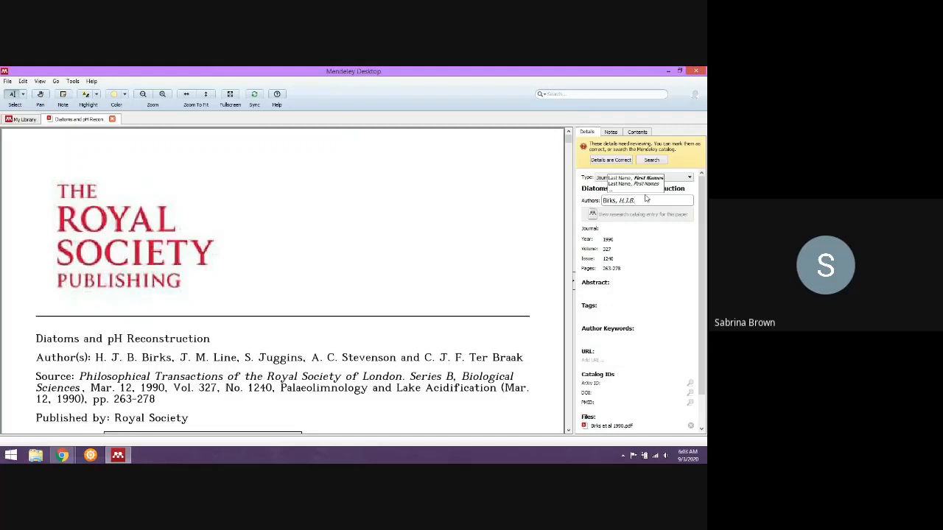
key("Return")
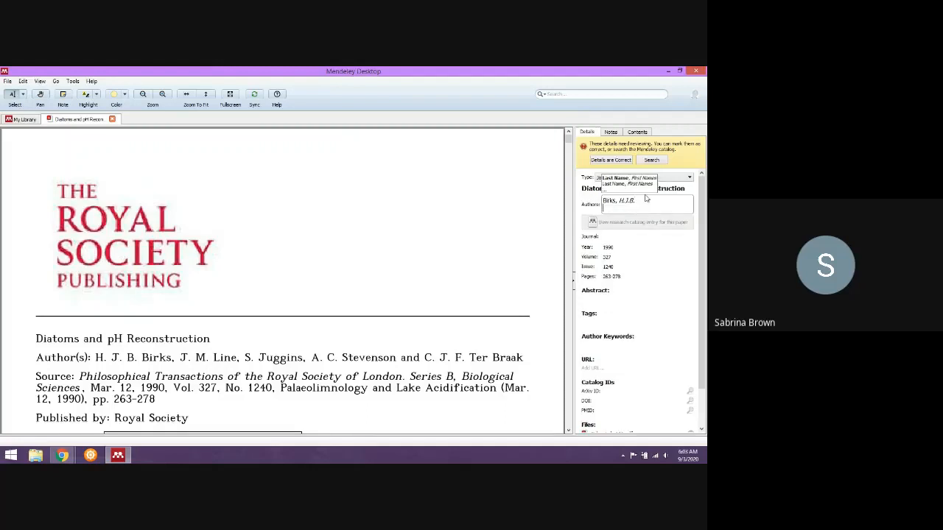
Add the article's second, third and fourth authors on separate lines, each as last name followed by initials.
type("Line,")
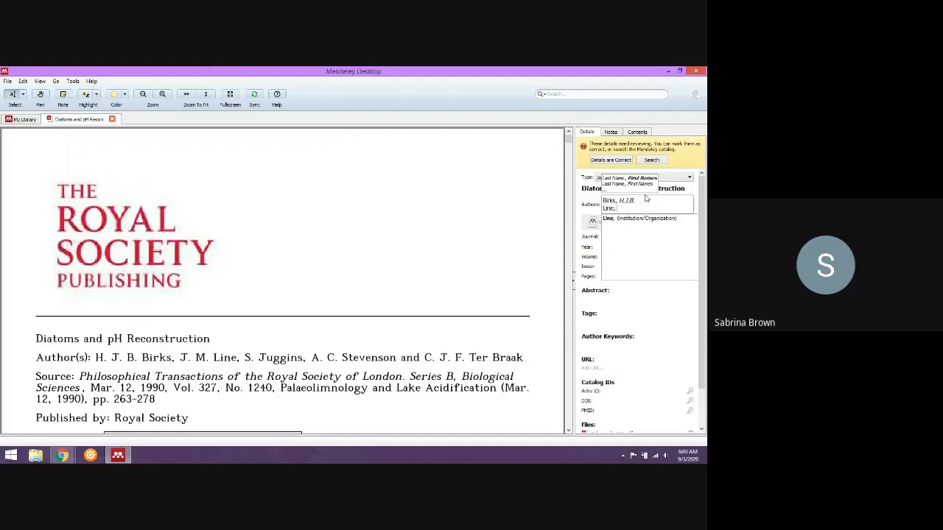
type(" J. M.")
key("Return")
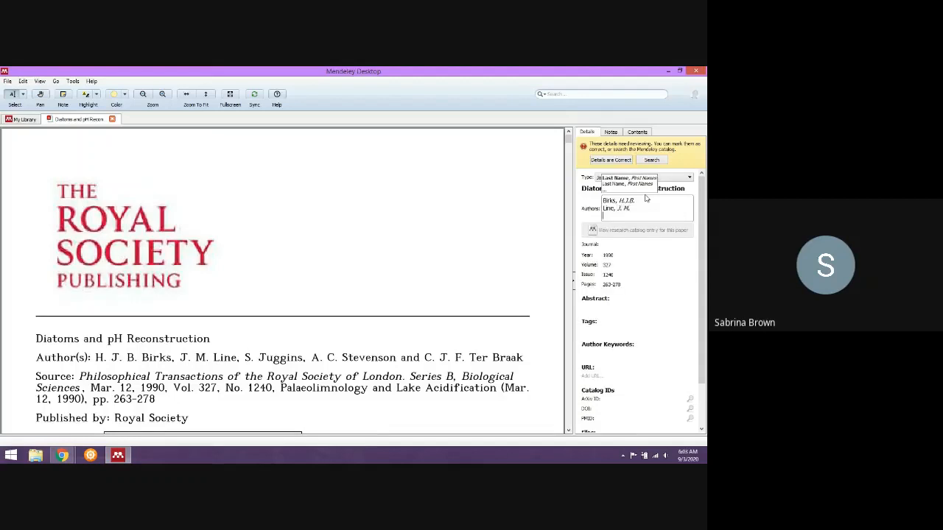
type("Juggins")
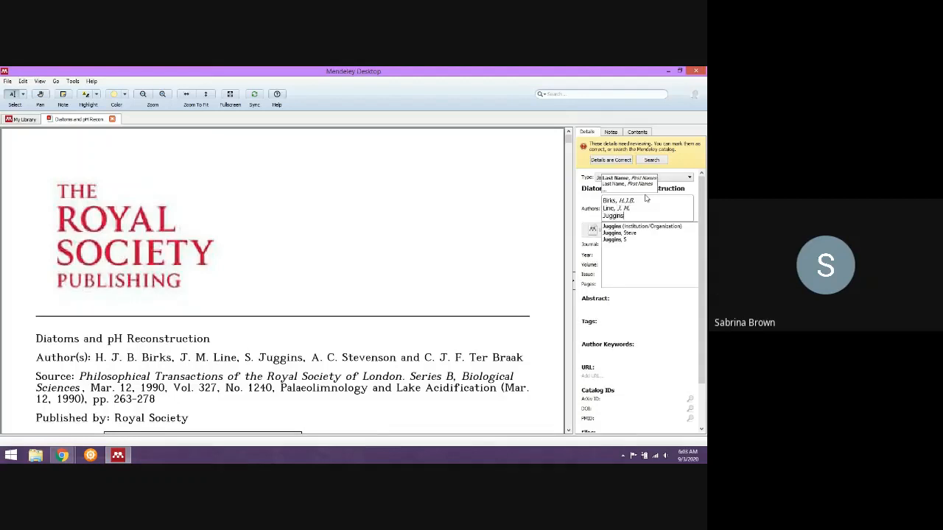
type(", S.")
key("Return")
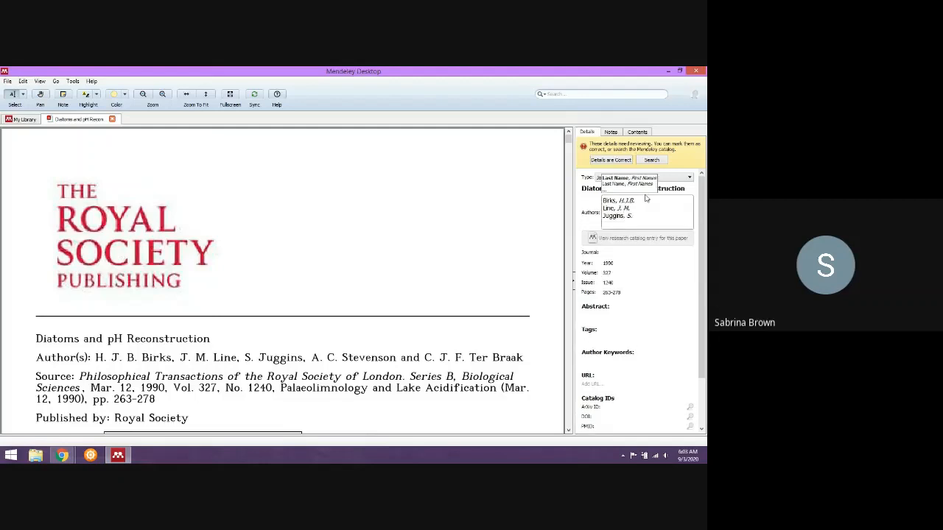
type("Ste")
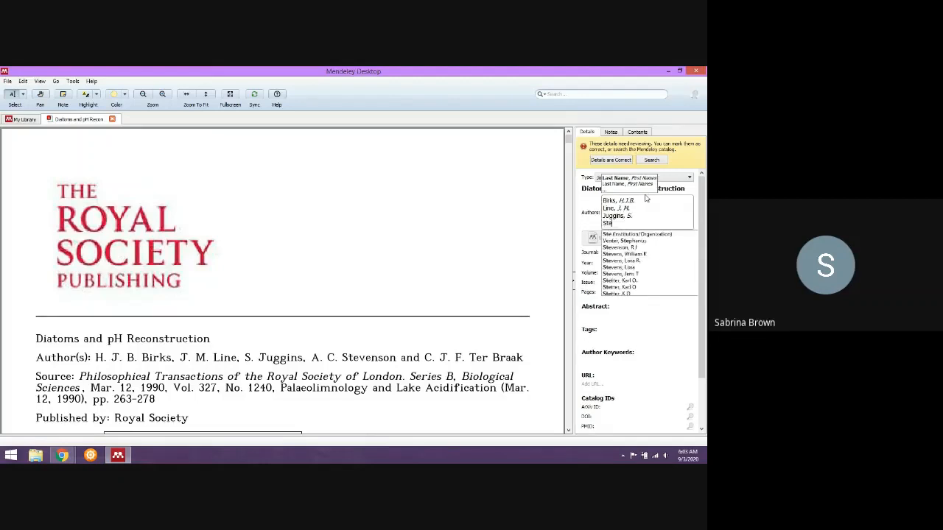
type("venson, A")
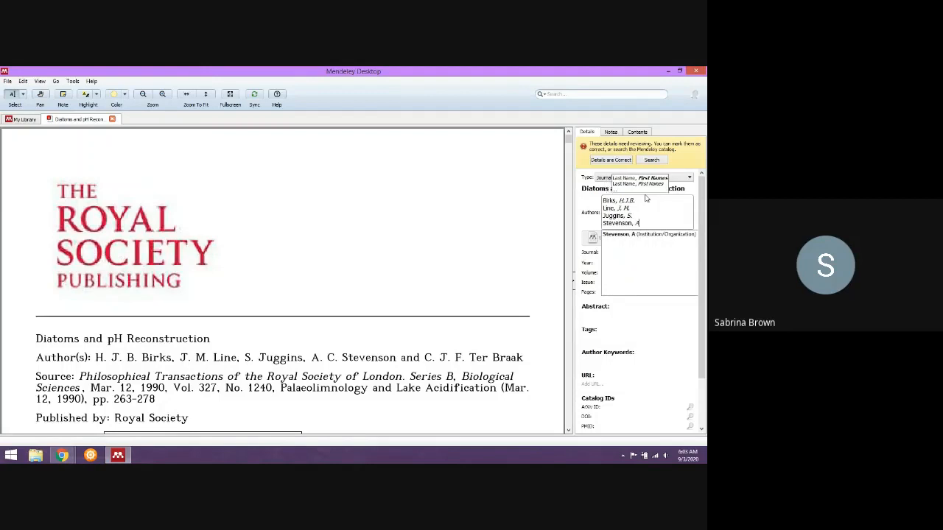
type(". C. C")
key("Return")
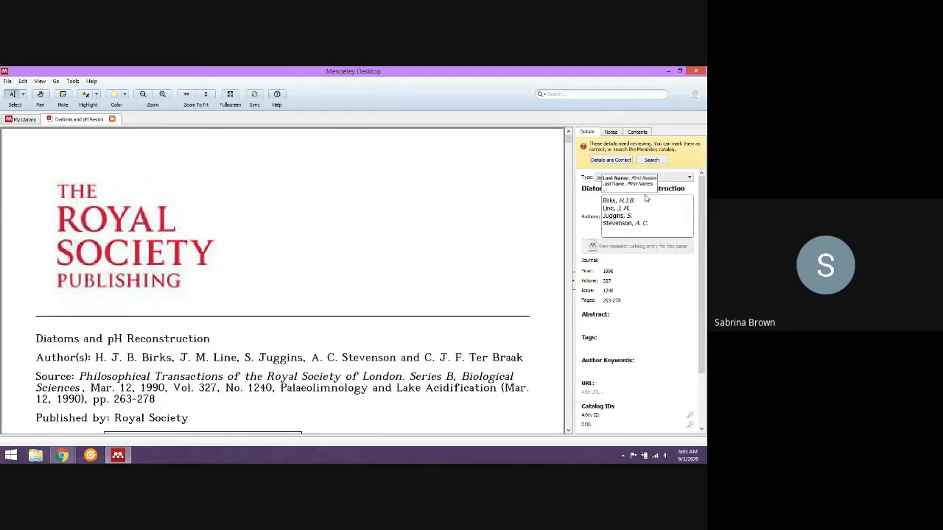
Add the article's fifth author on a new line as last name followed by initials and finish editing the author list.
type("Ter")
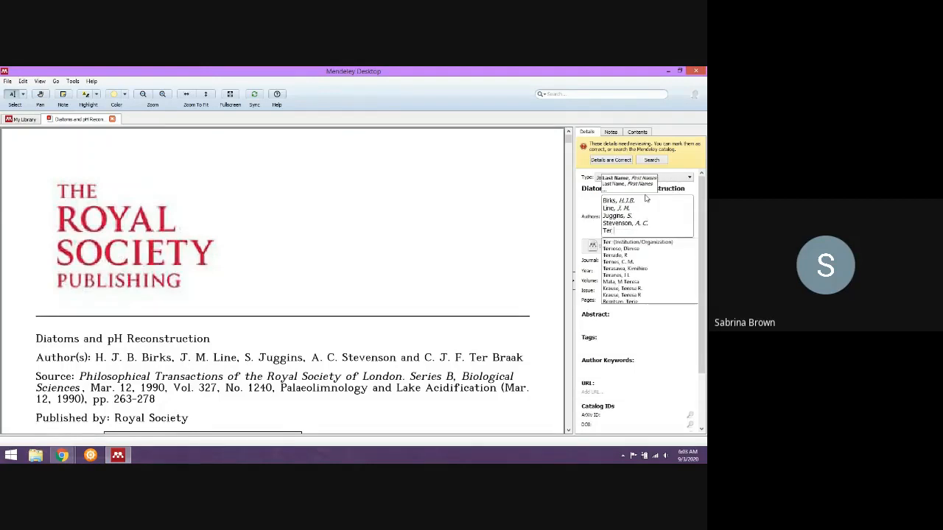
type(" Bras")
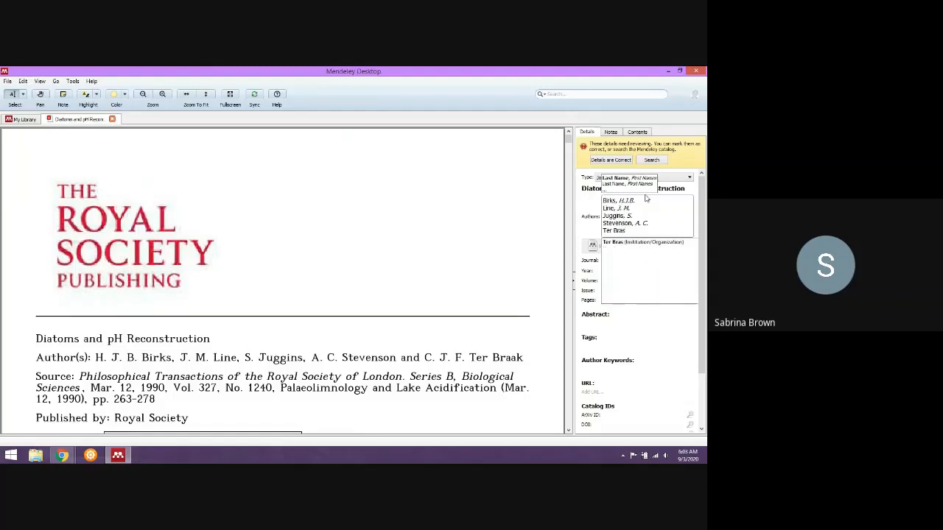
key("BackSpace")
type("ak, ")
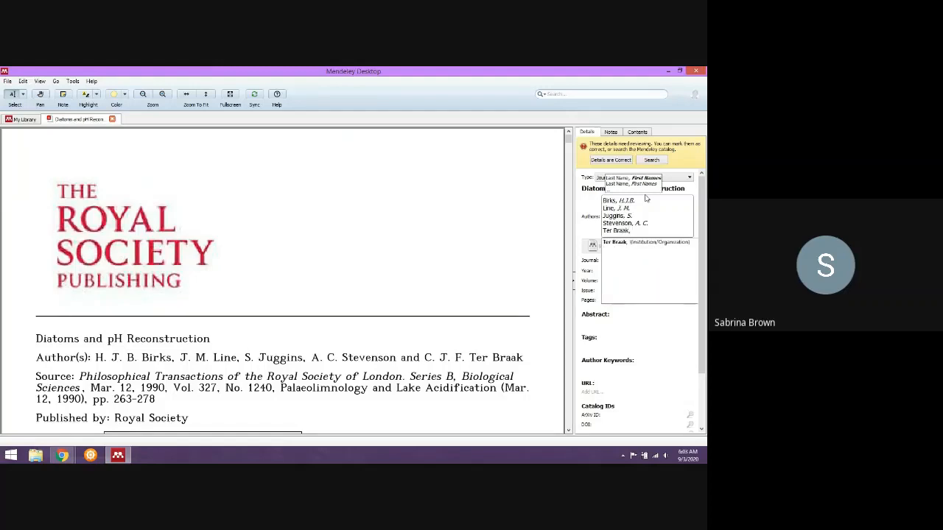
type("C. J")
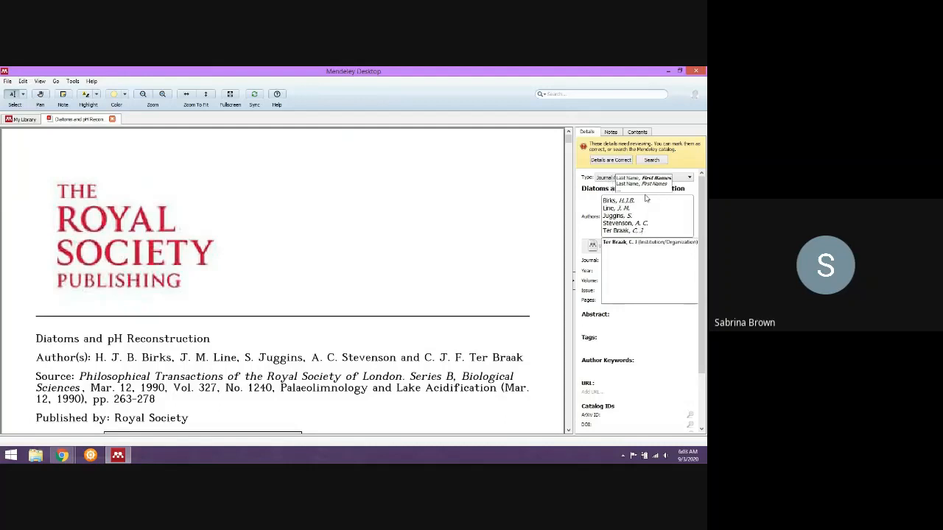
type(". F.")
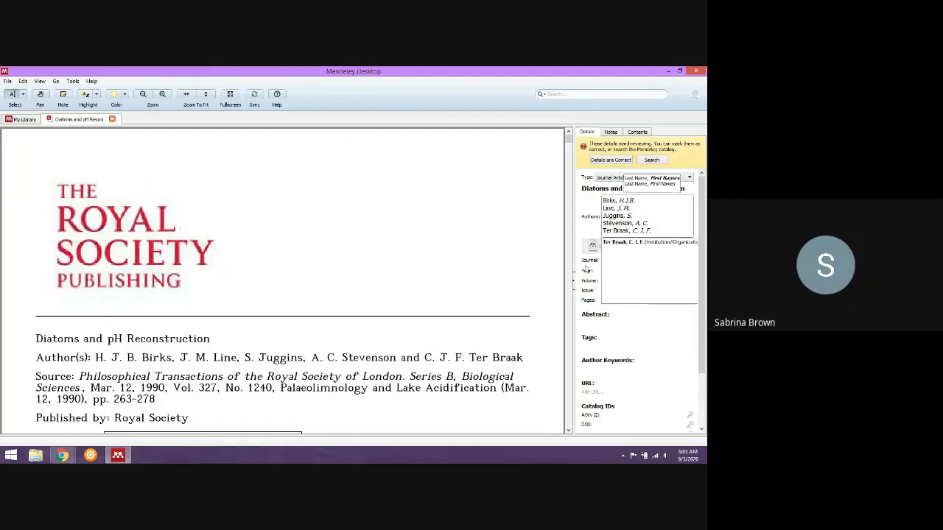
left_click(588, 273)
Copy the journal name "Philosophical Transactions of the Royal Society of London. Series B, Biological Sciences" from the PDF's source line into the journal detail.
scroll(486, 324, "down", 2)
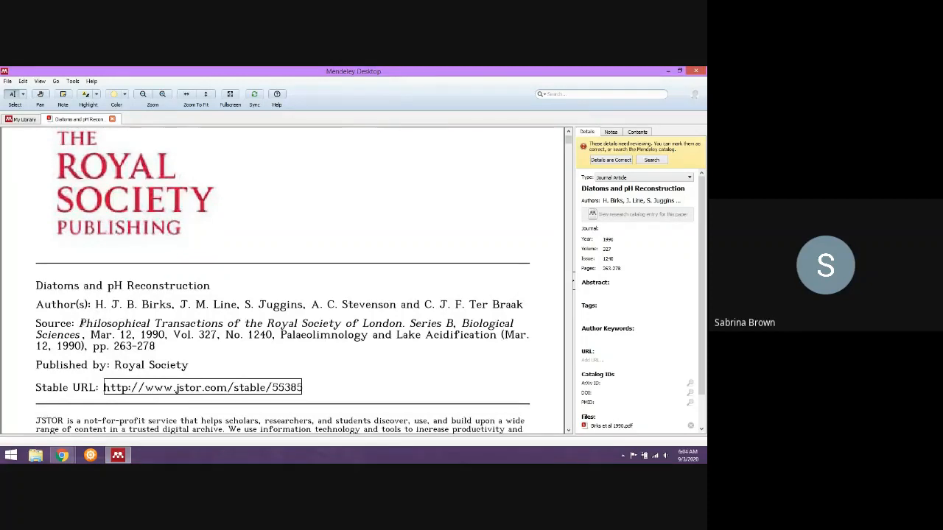
left_click_drag(79, 324, 366, 325)
mouse_move(391, 324)
left_mouse_down()
mouse_move(37, 285)
mouse_move(154, 347)
mouse_move(60, 335)
mouse_move(80, 335)
left_mouse_up()
key("ctrl+c")
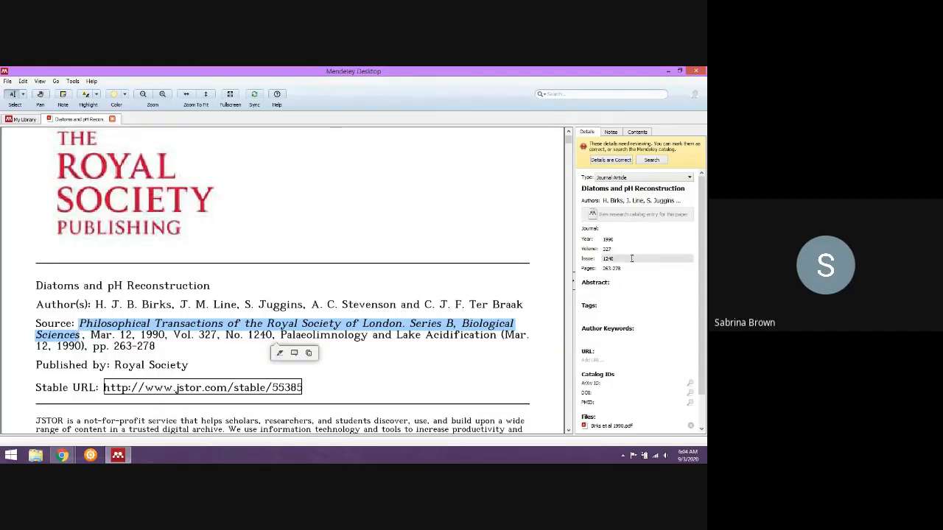
left_click(622, 230)
key("ctrl+v")
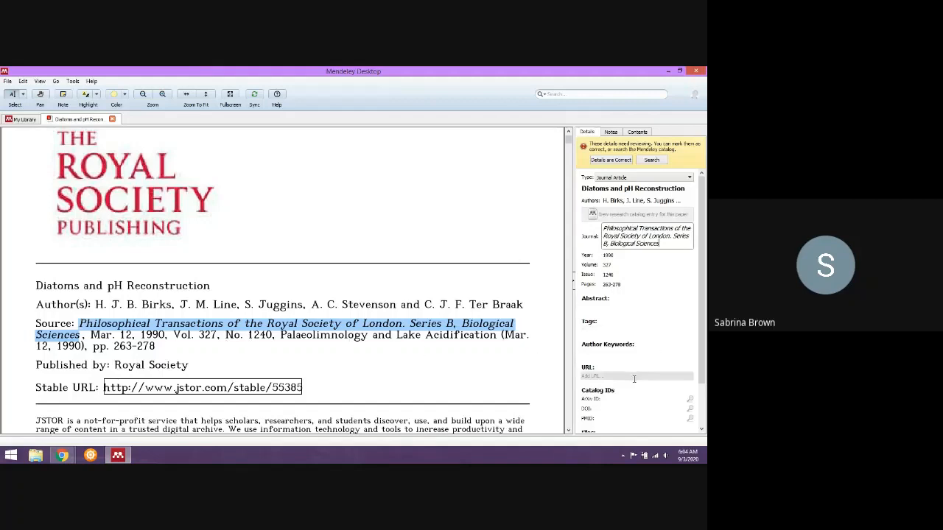
Check the remaining article details, mark them as correct, and close the article's PDF to return to the library.
scroll(630, 331, "down", 2)
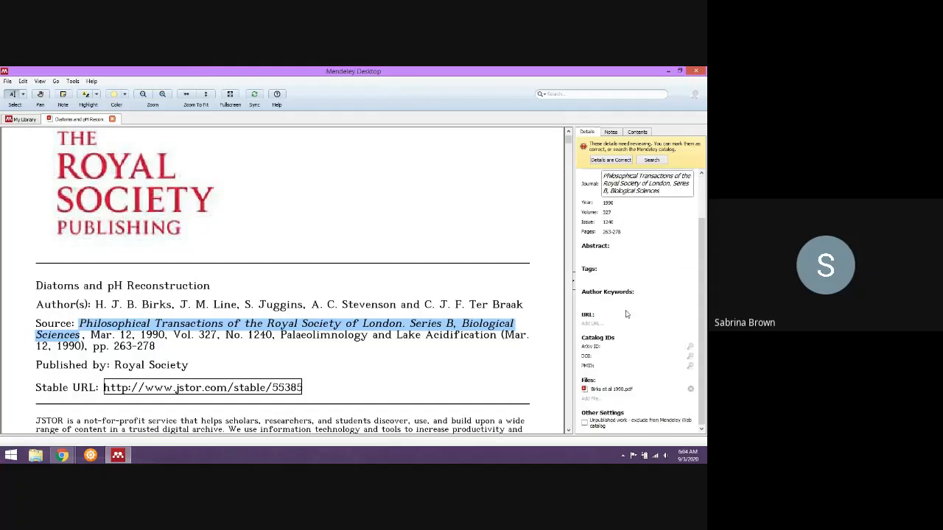
scroll(626, 315, "up", 2)
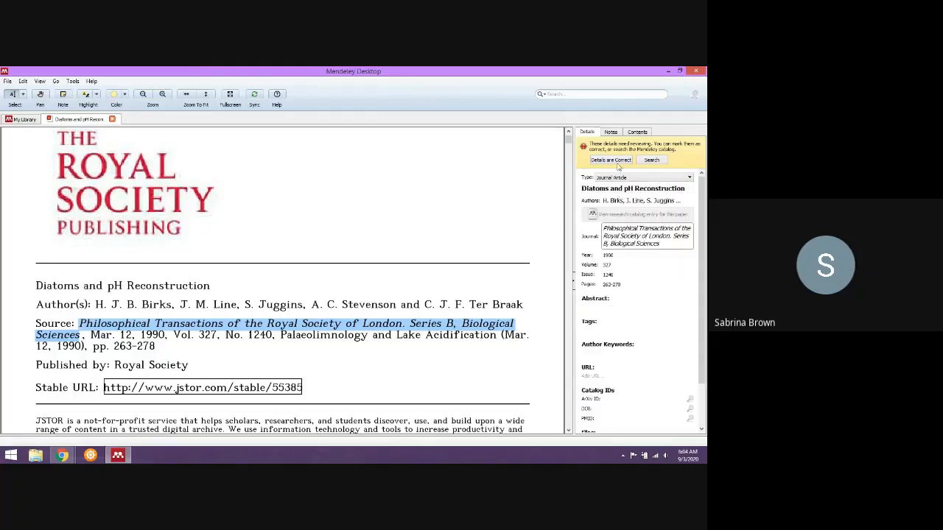
left_click(620, 160)
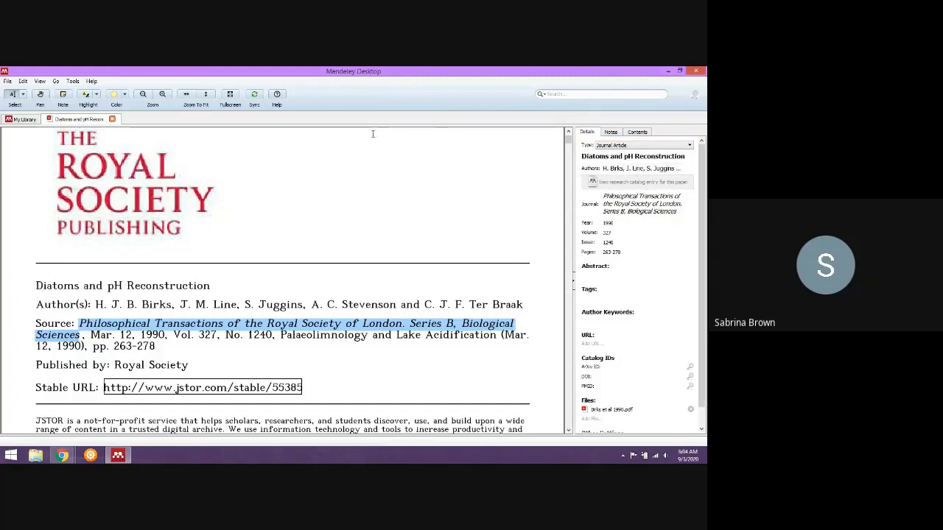
left_click(112, 118)
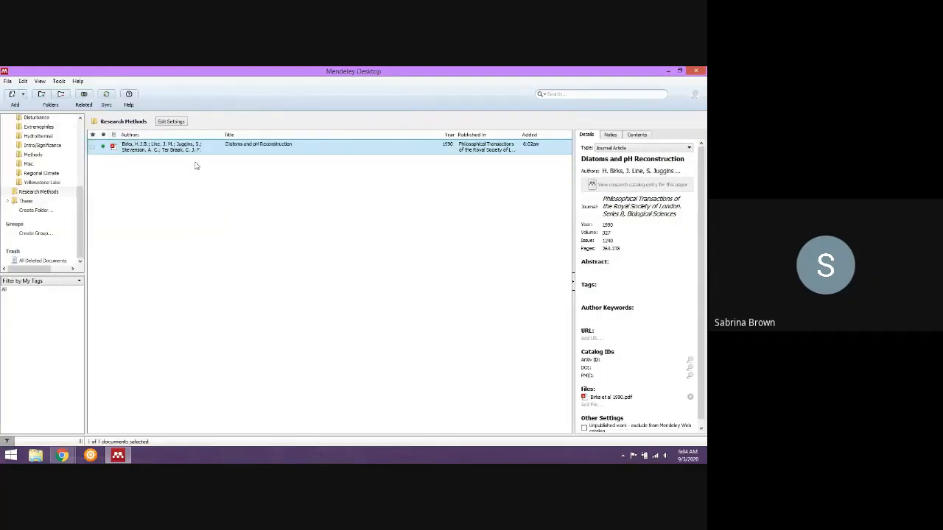
Open the watched folder settings, review which folders under Documents are monitored for new PDFs, and accept the settings.
left_click(22, 95)
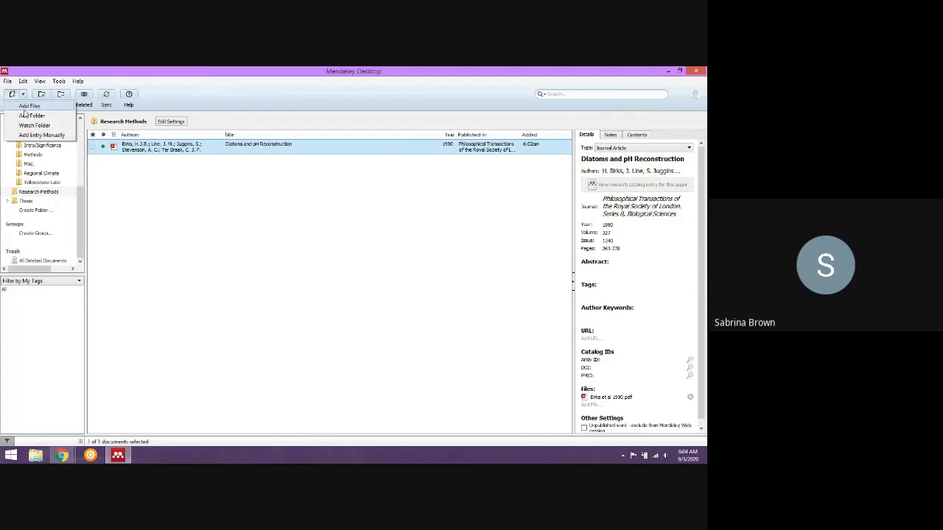
left_click(34, 126)
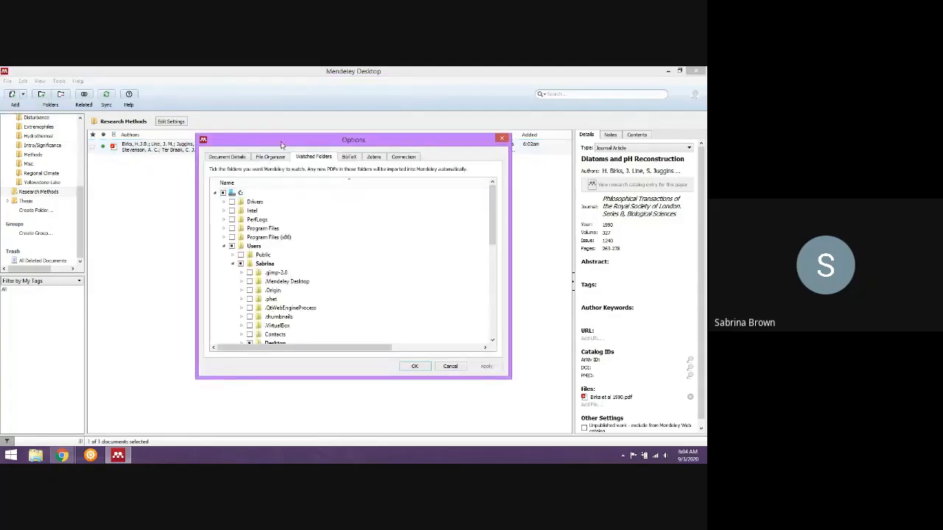
left_click_drag(282, 143, 285, 131)
scroll(301, 252, "down", 2)
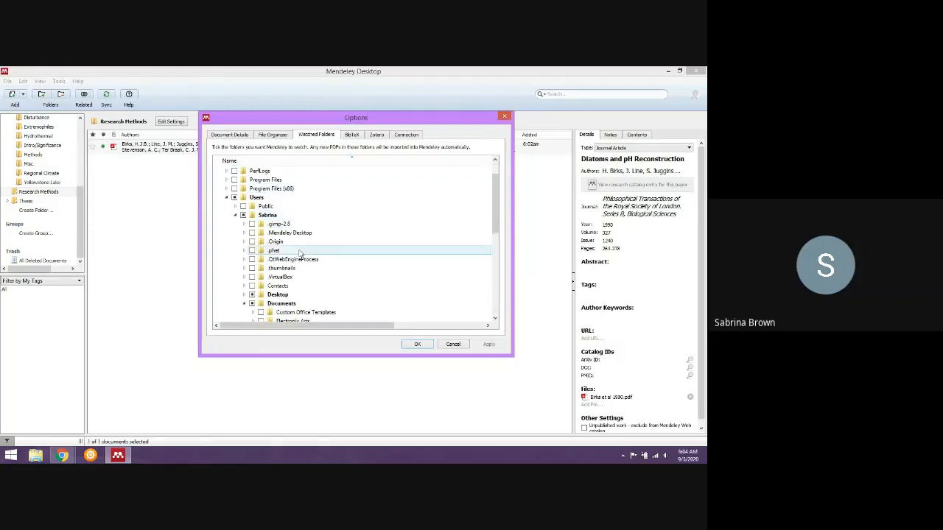
scroll(302, 258, "down", 2)
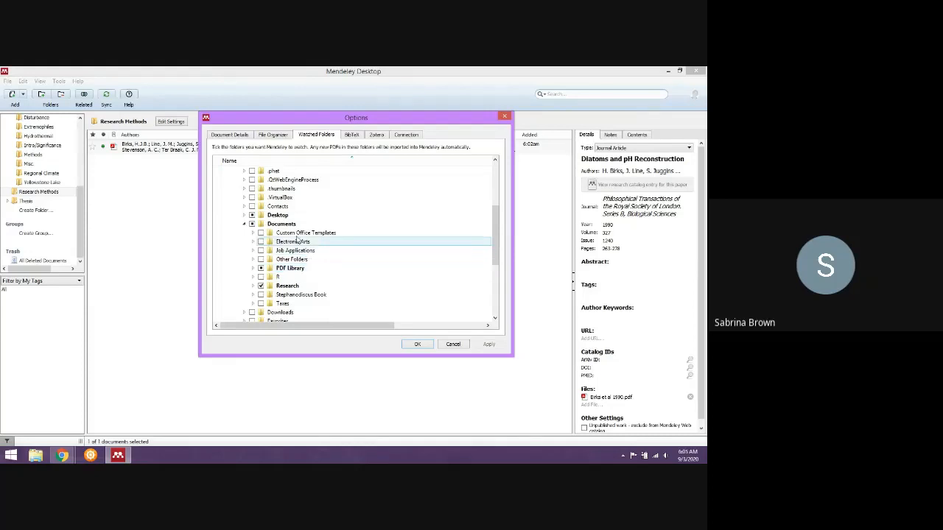
left_click(417, 344)
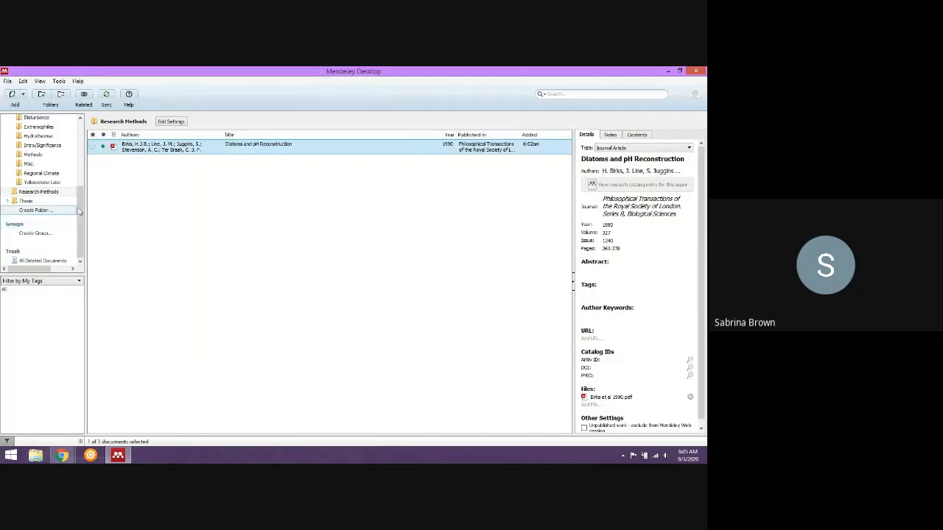
Start a manual library entry, set its document type to Book, and cancel the new document.
left_click_drag(79, 214, 79, 143)
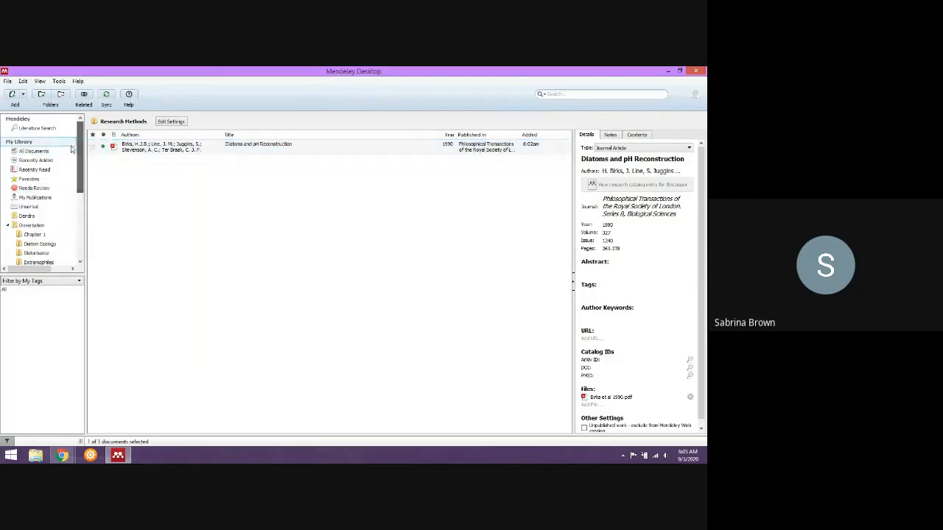
left_click(22, 96)
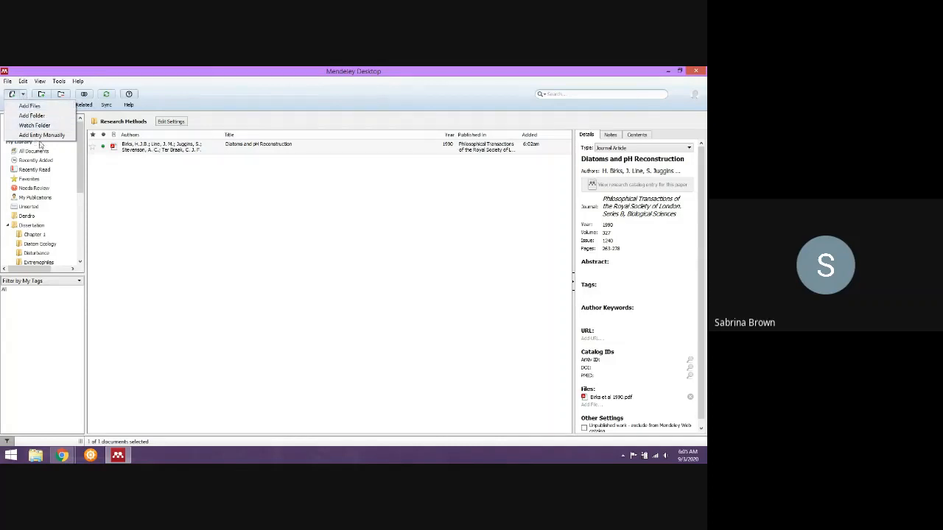
left_click(42, 135)
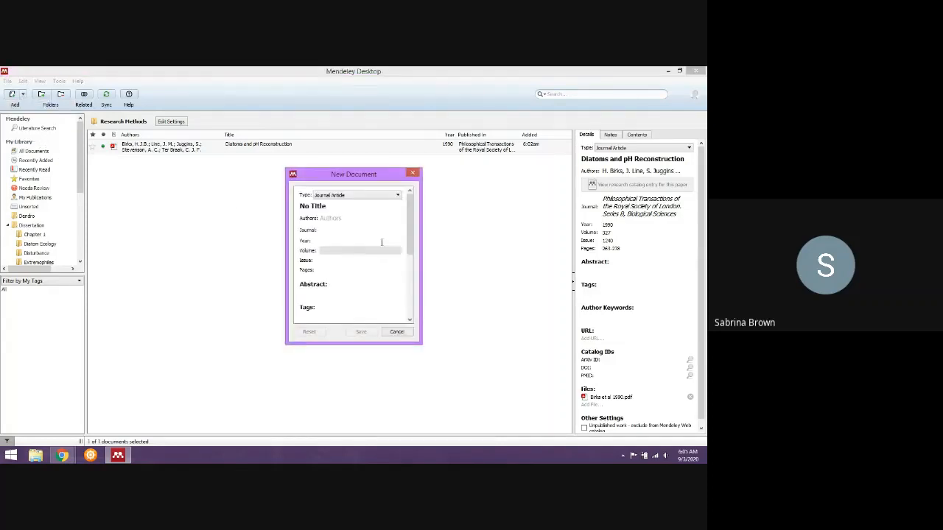
left_click(390, 198)
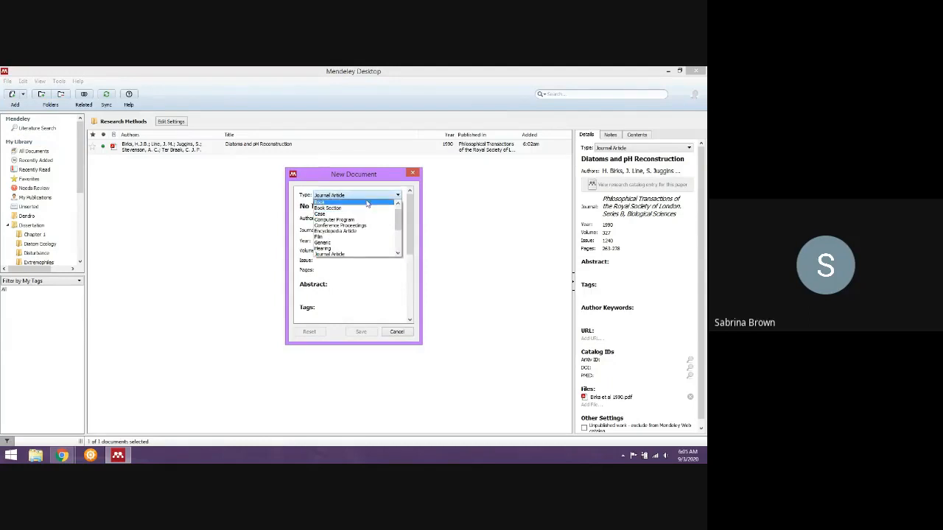
left_click(367, 203)
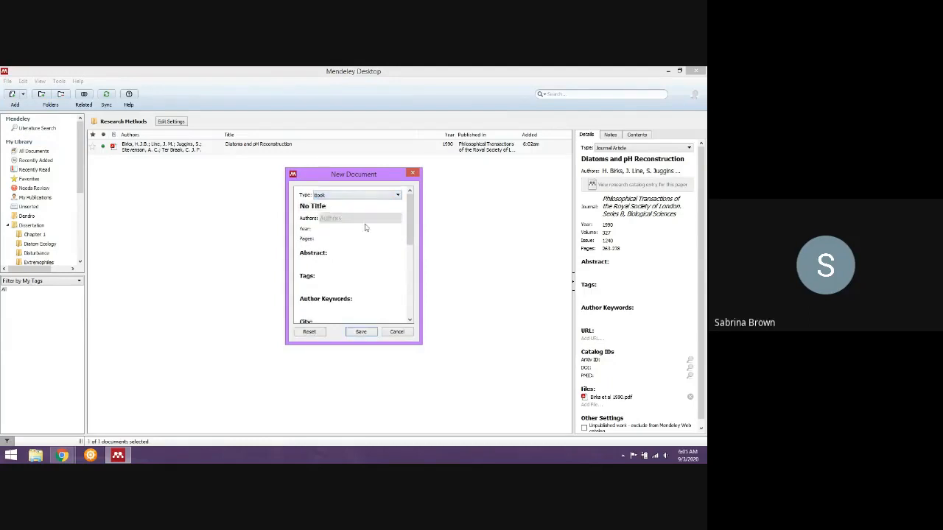
left_click(396, 331)
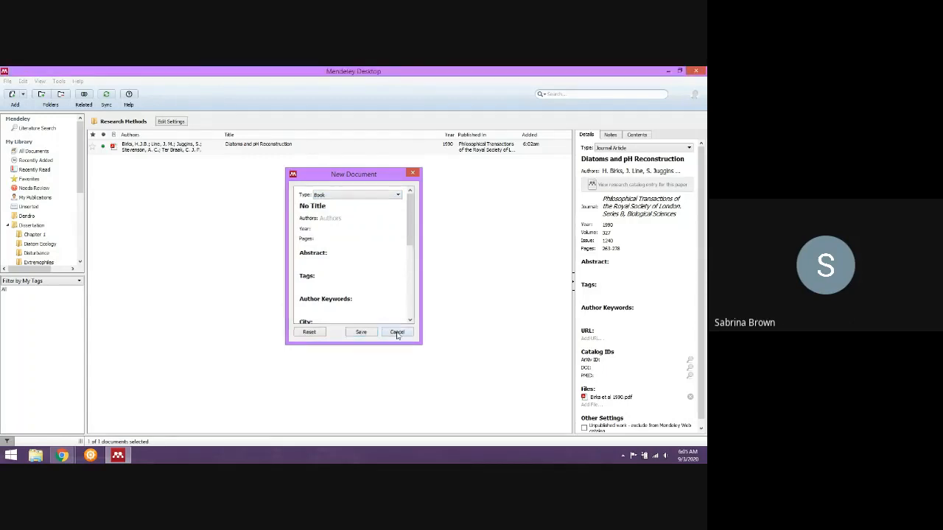
Copy the "Diatoms and pH Reconstruction" article's reference from the Research Methods folder using Copy As.
left_click(150, 151)
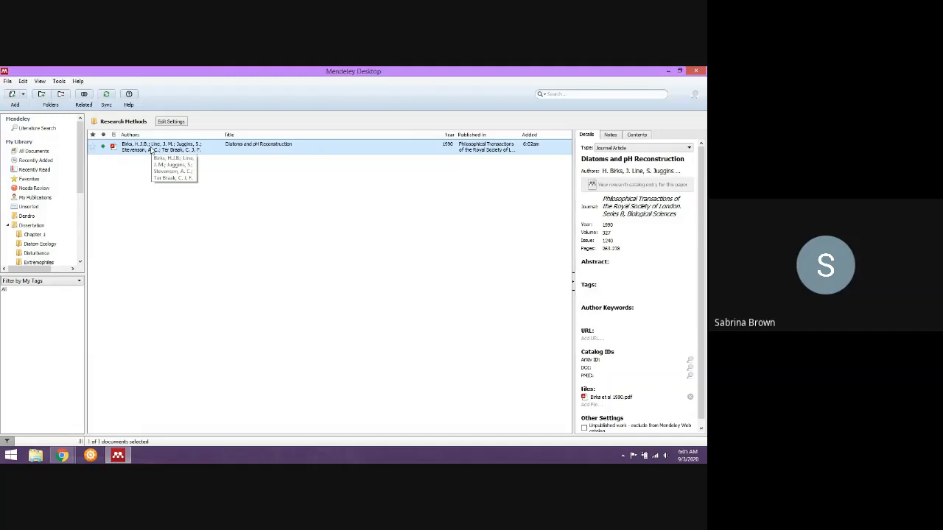
right_click(150, 151)
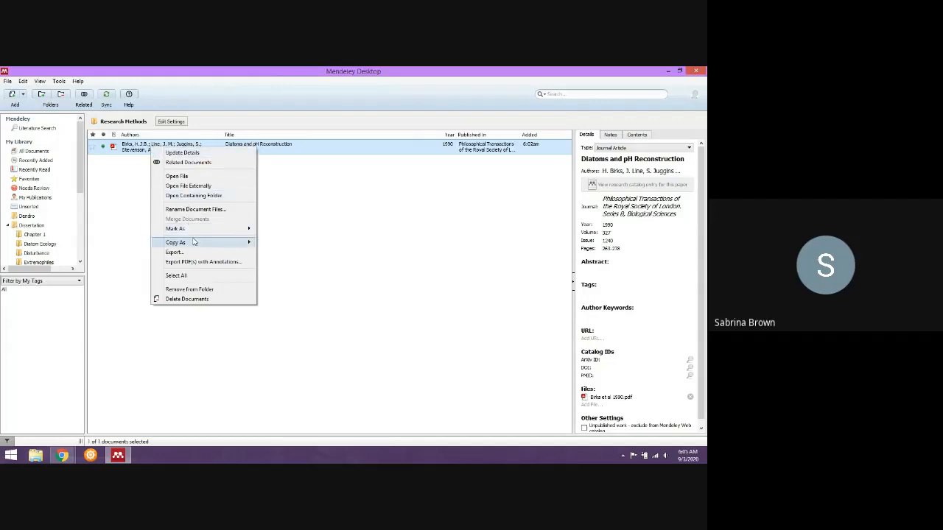
mouse_move(193, 241)
left_click(297, 247)
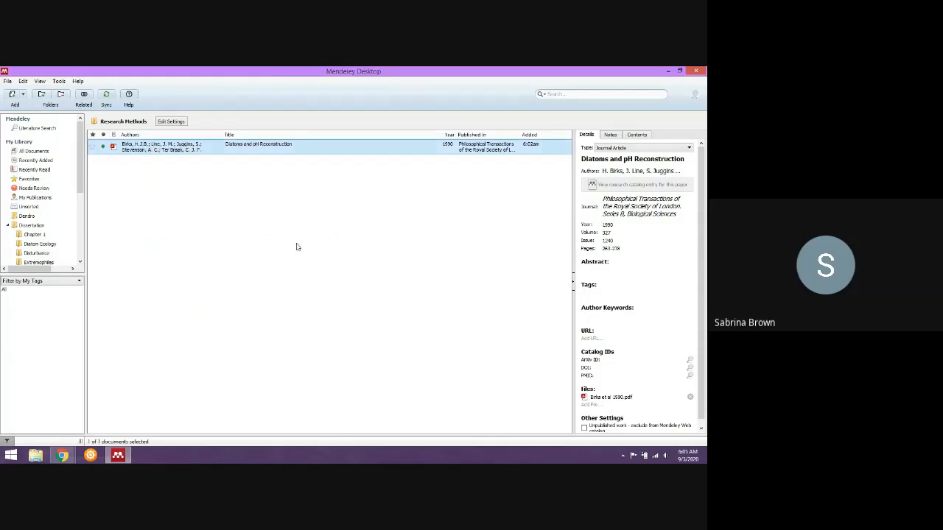
Launch Word with a blank document and bring up its referencing and Mendeley citation tools.
key("super")
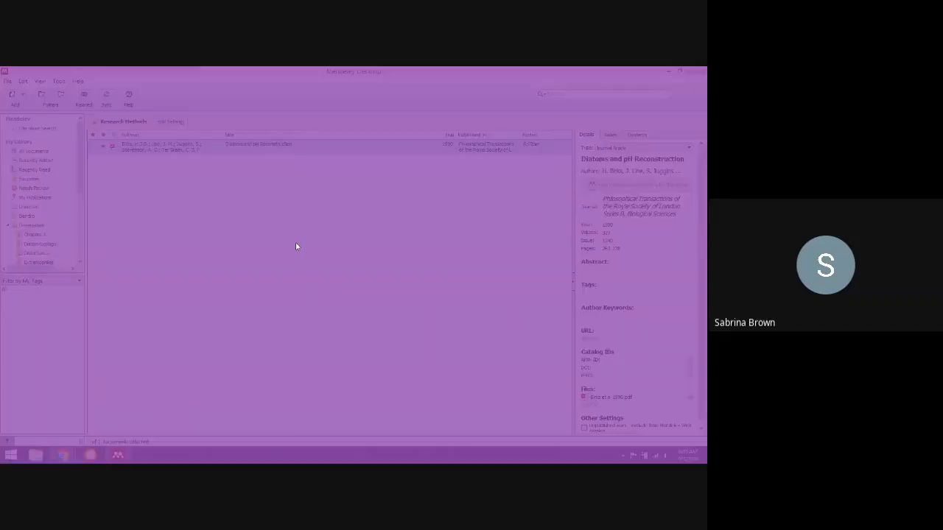
type("word 2013")
key("Return")
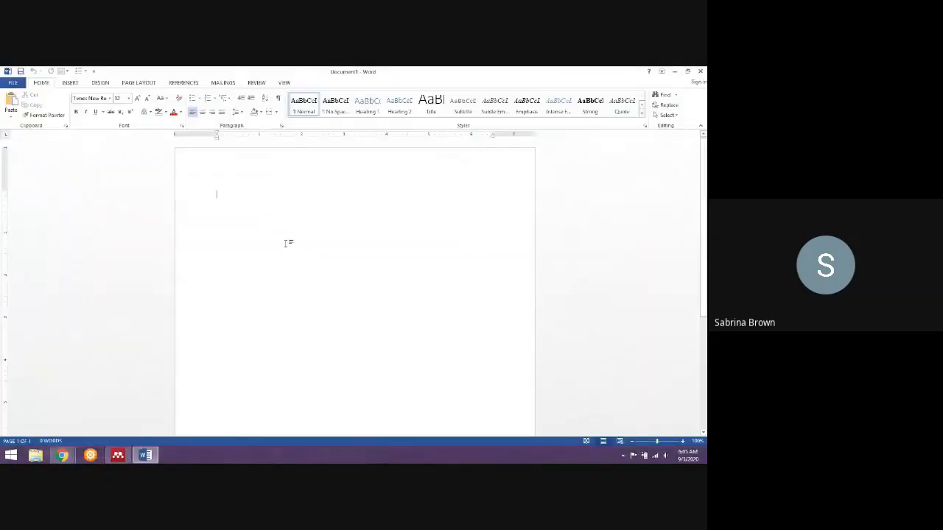
left_click(183, 83)
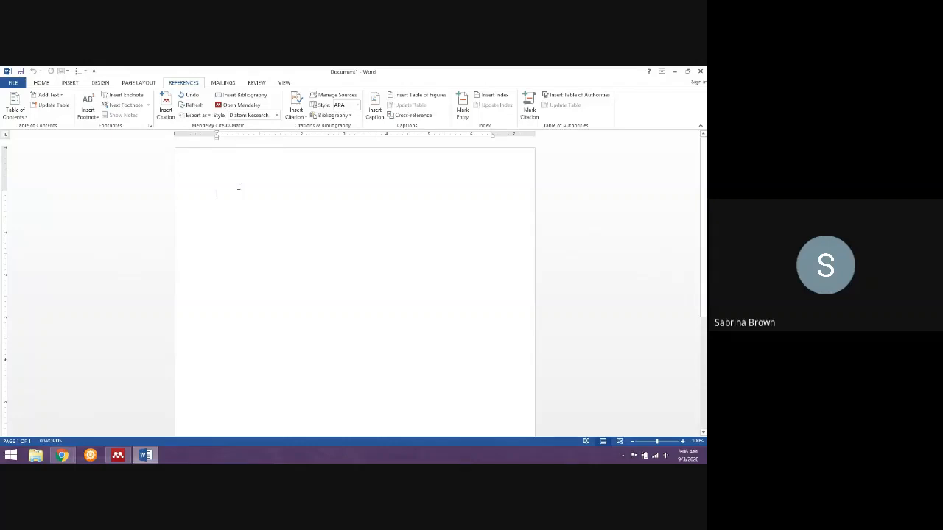
Write "In this sentence I talk about pH reconstruction" in the blank document.
type("In ")
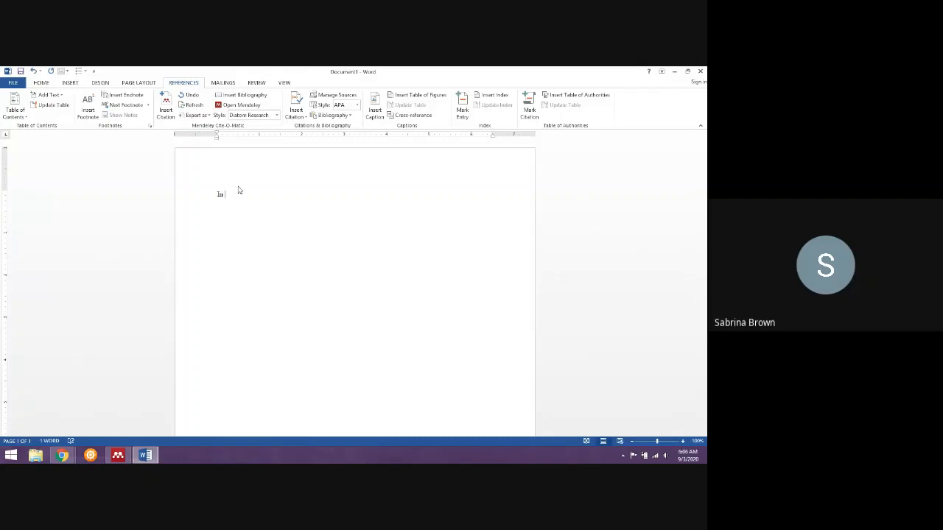
type("this sentence I talk about ph")
key("BackSpace")
type("H reconstruction")
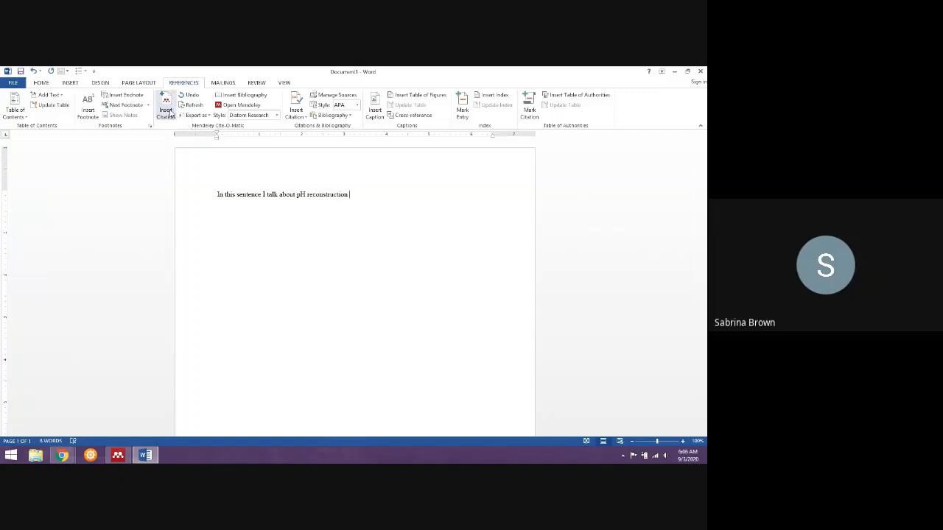
Start a Mendeley citation after the sentence and add the 1990 article "Diatoms and pH Reconstruction" by searching for its first author.
left_click(168, 110)
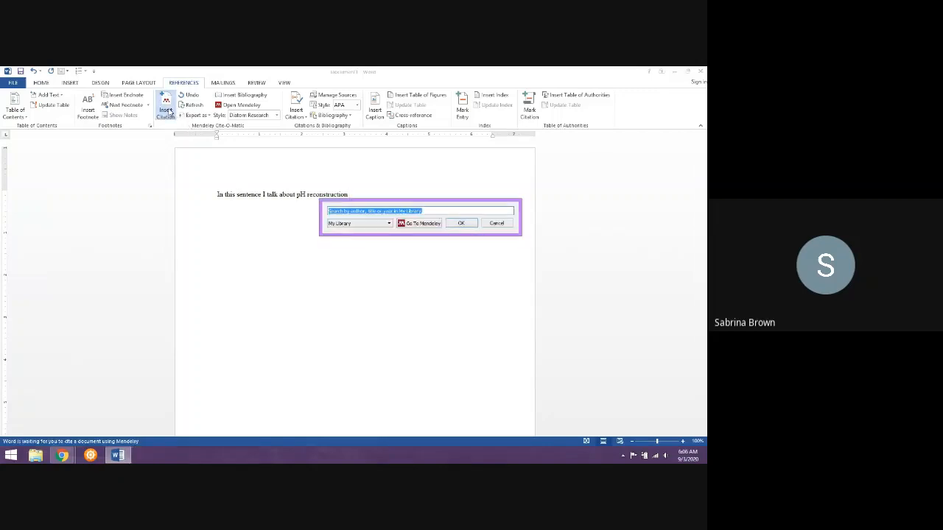
type("birks")
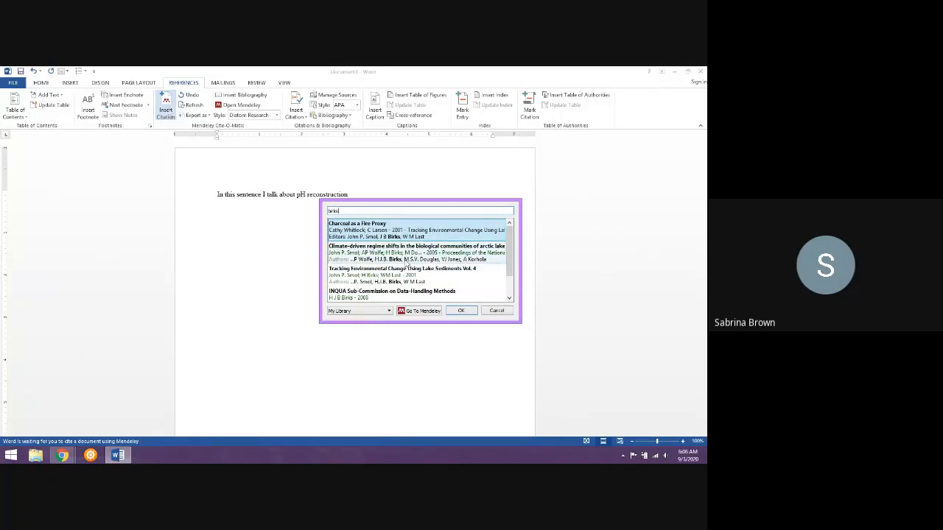
scroll(425, 280, "down", 1)
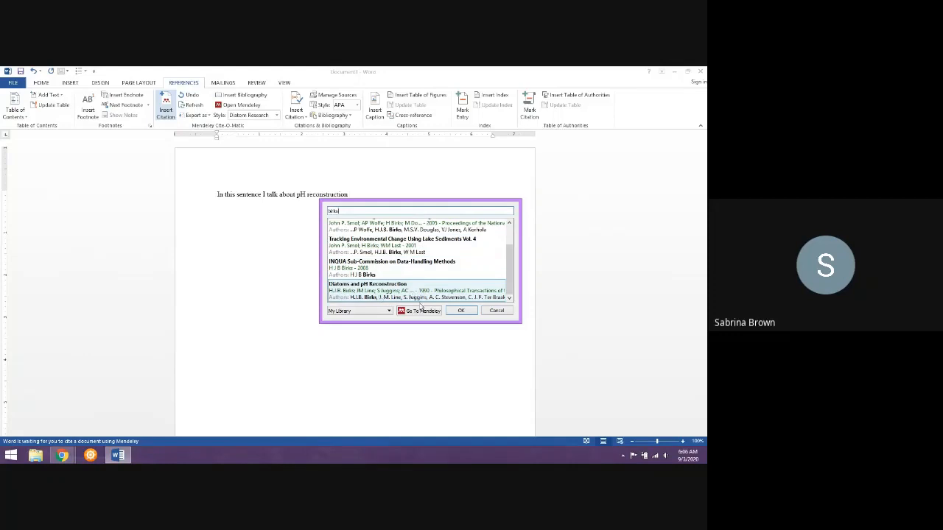
left_click(425, 293)
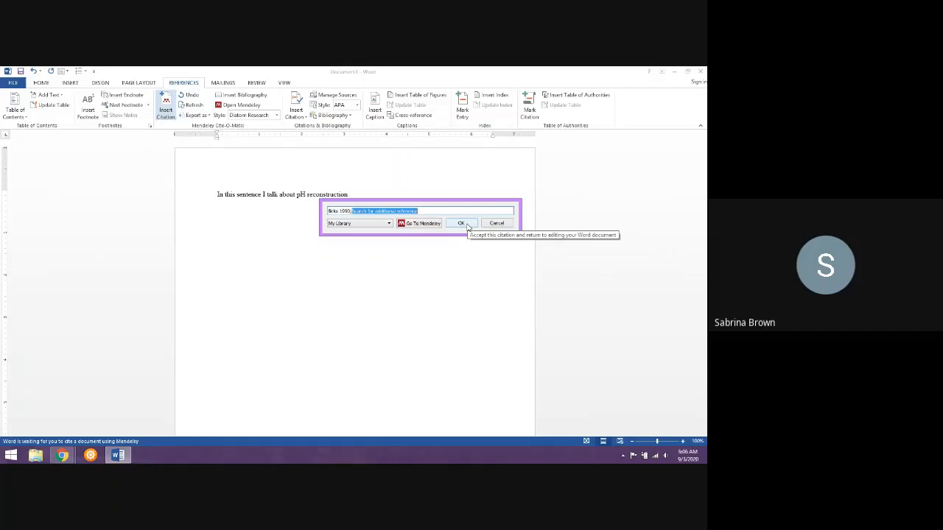
Add the 2008 article "Deciphering climatic history from lake sediments" to the same citation through an author search and insert the citation.
type("friz")
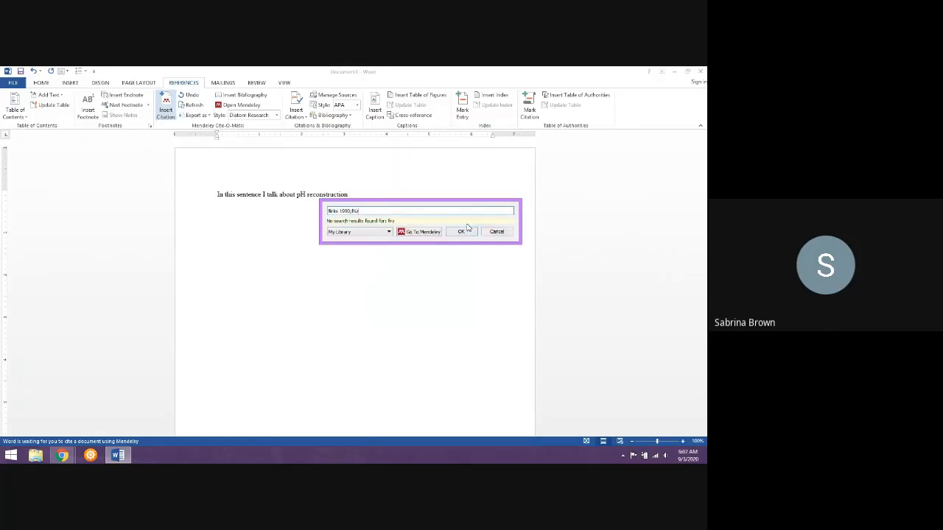
key("BackSpace")
type("tz")
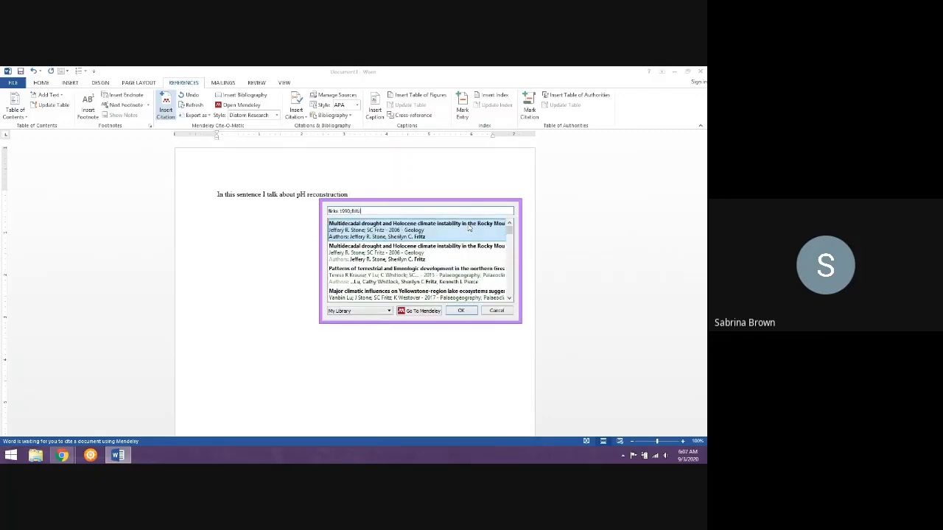
scroll(467, 263, "down", 3)
scroll(466, 263, "down", 6)
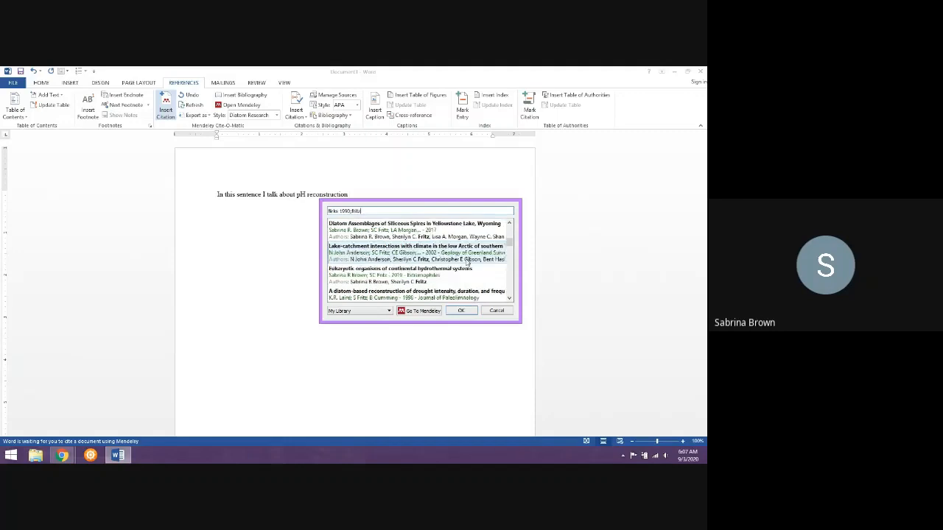
scroll(467, 263, "down", 3)
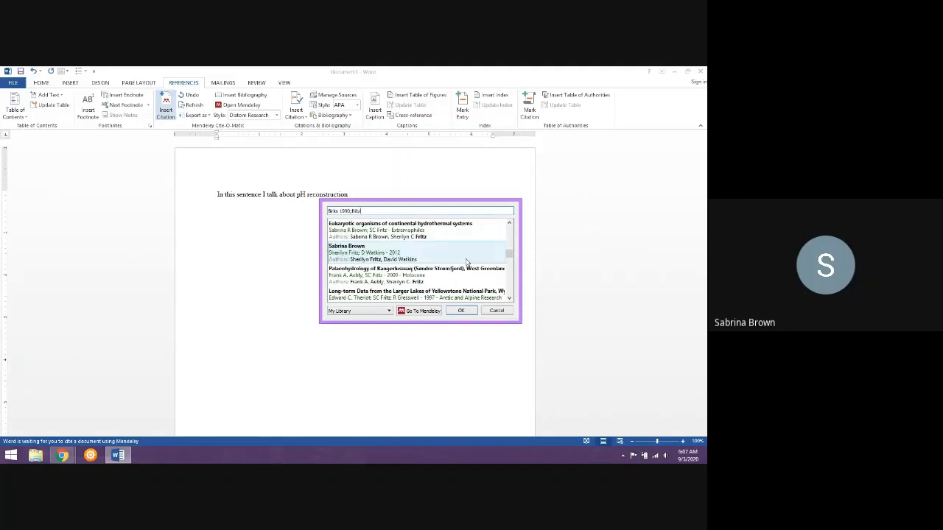
scroll(467, 262, "down", 3)
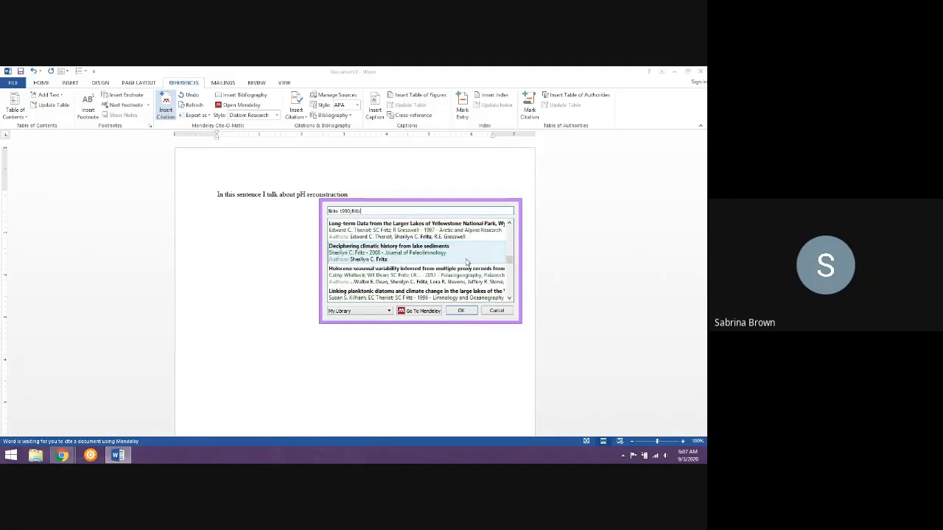
left_click(467, 262)
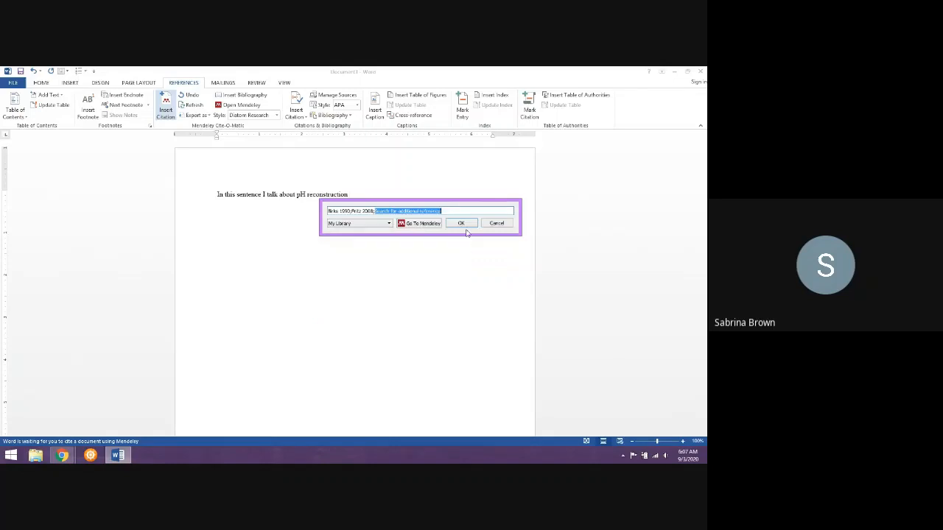
left_click(466, 225)
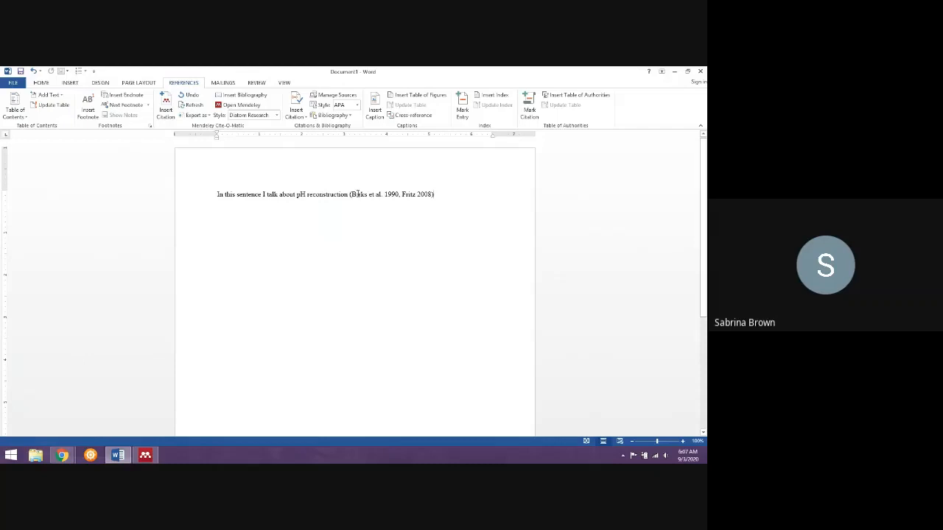
Examine the available Mendeley citation styles, including the installed list and the option to get more styles, and return to the document.
left_click(268, 118)
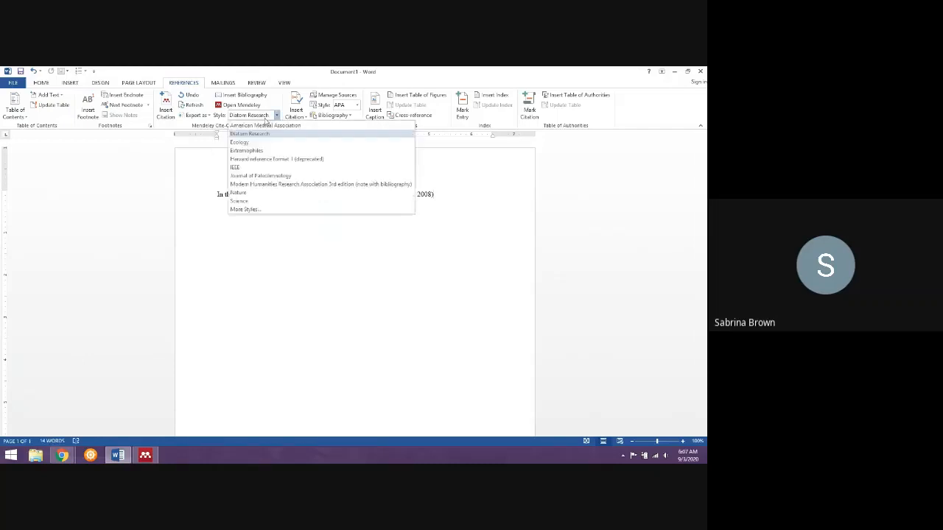
left_click(270, 116)
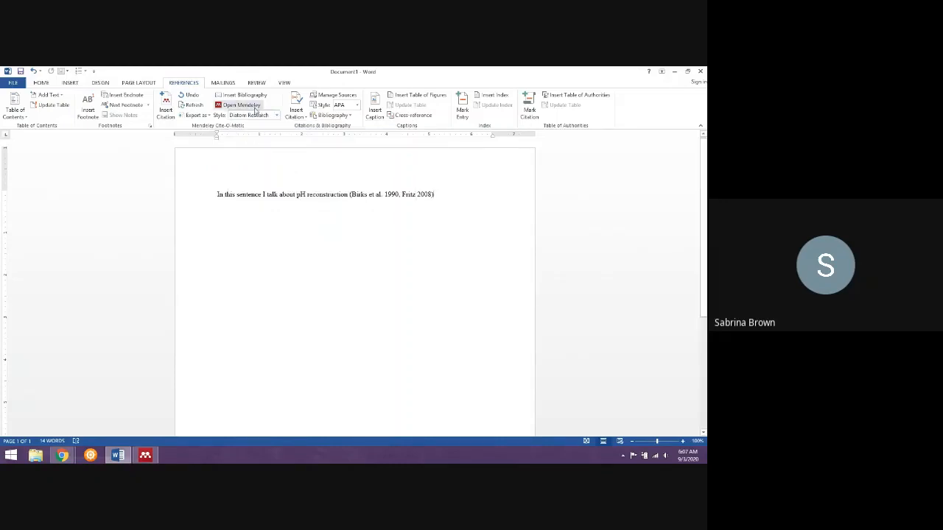
left_click(273, 118)
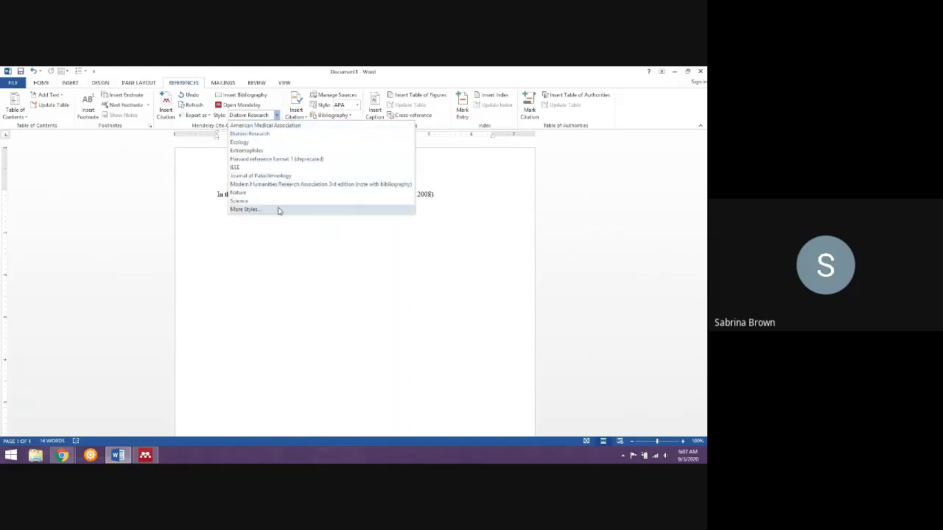
left_click(280, 211)
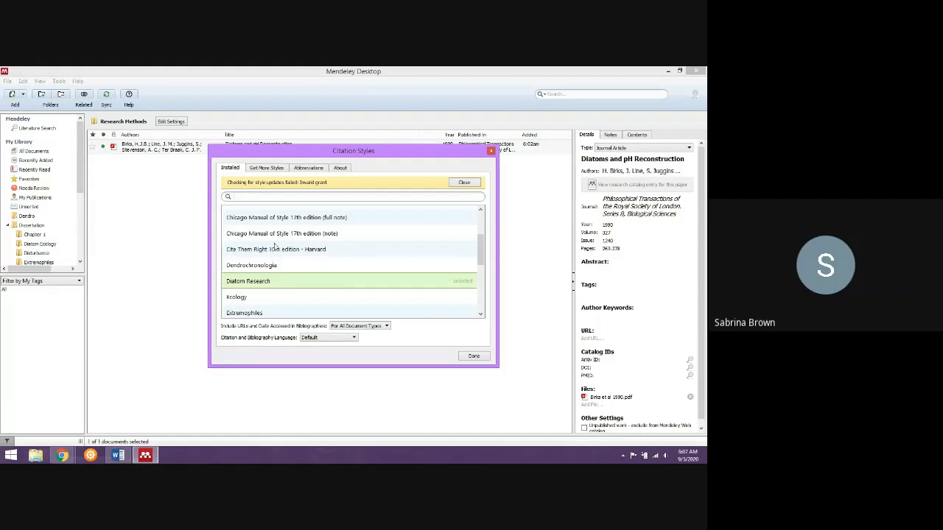
scroll(280, 267, "down", 2)
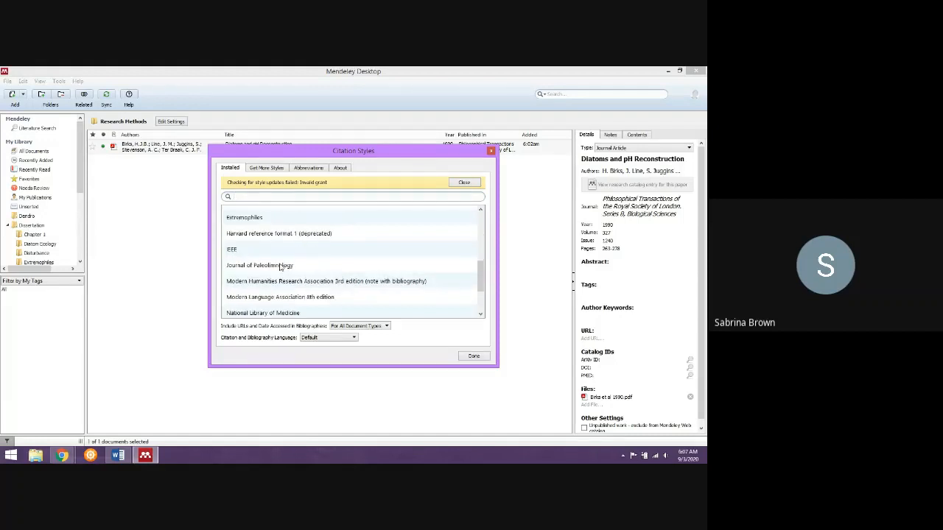
scroll(281, 267, "down", 2)
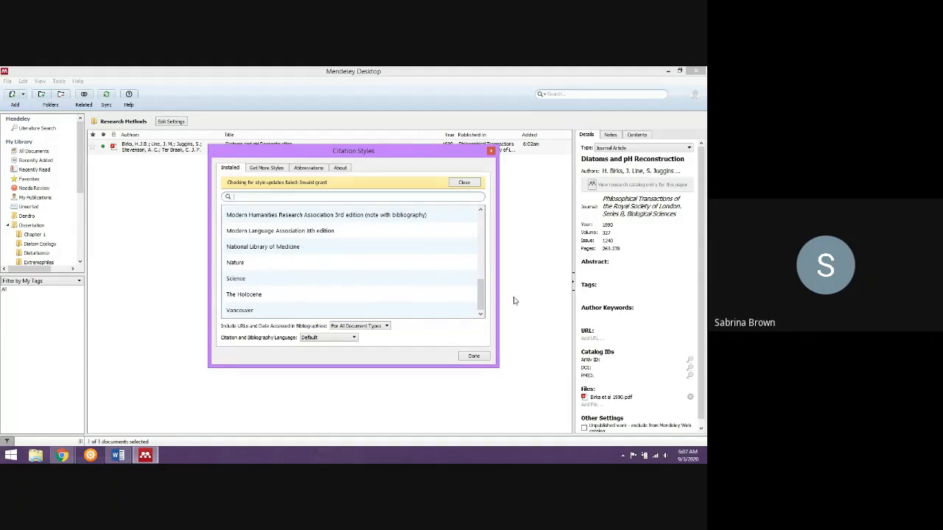
left_click(255, 171)
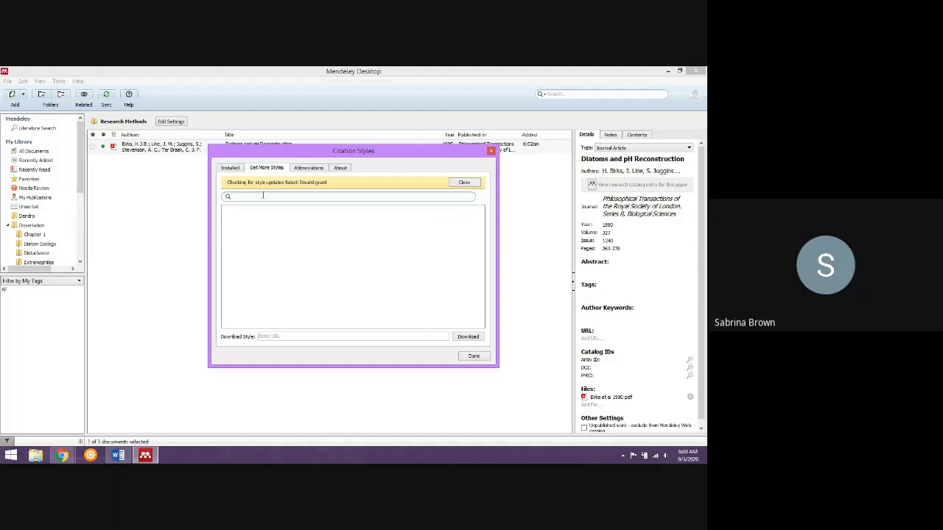
left_click(479, 356)
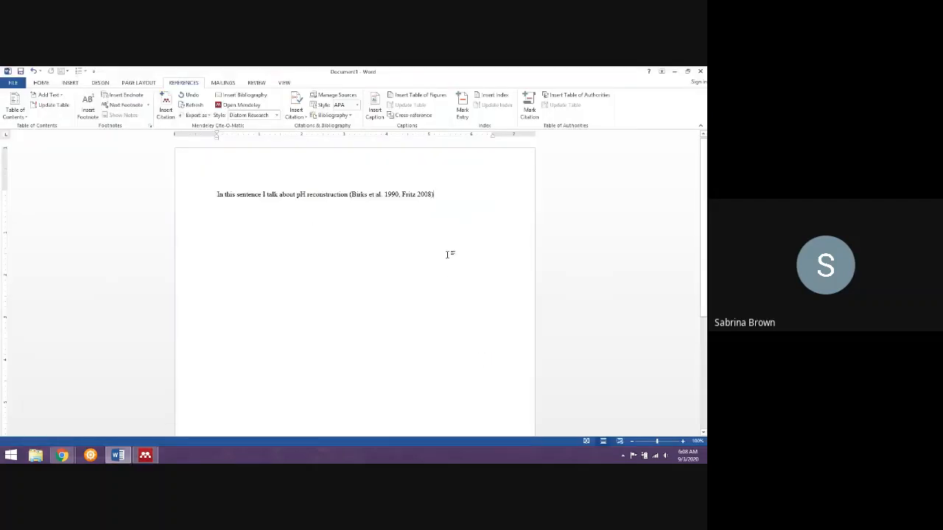
End the sentence with a period after the inserted citation and place the cursor on the line below.
left_click(437, 195)
type(".")
left_click(394, 194)
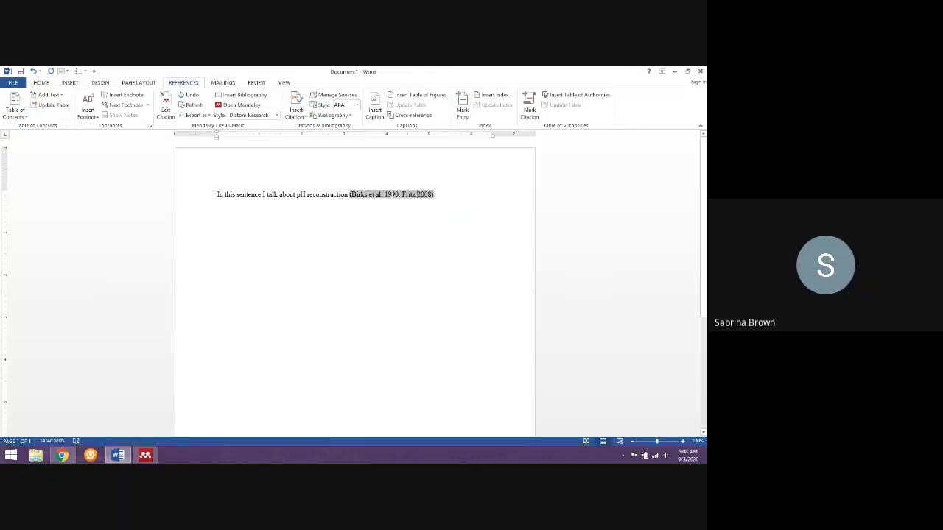
key("Down")
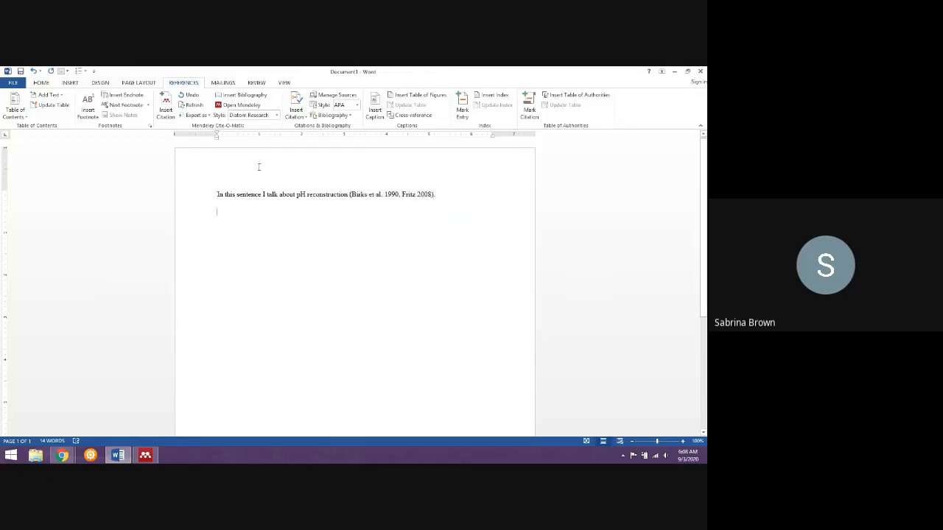
Switch the Mendeley citation style to Science and refresh the document's citations.
left_click(258, 117)
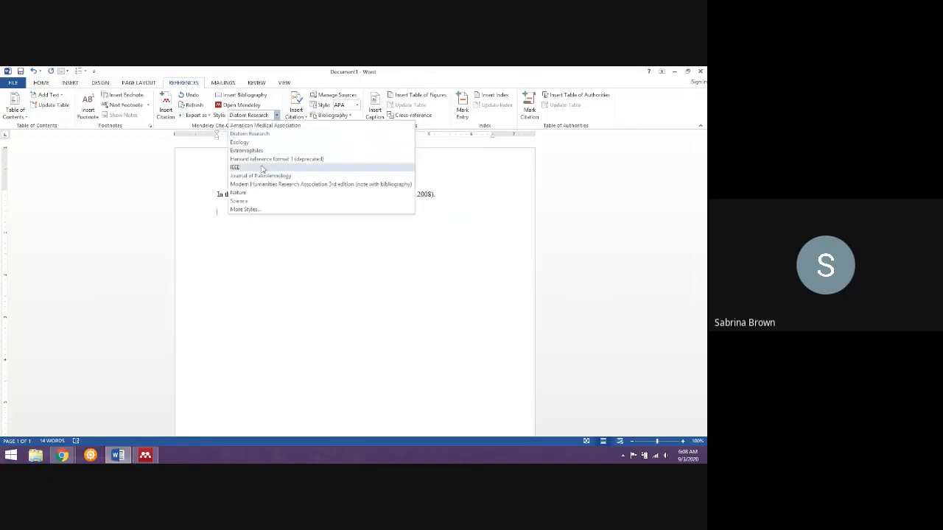
left_click(263, 202)
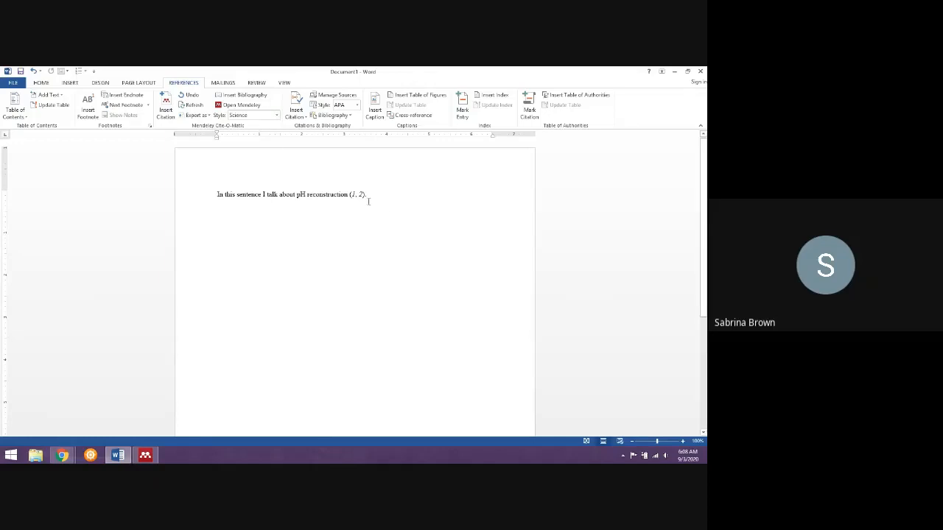
left_click(198, 108)
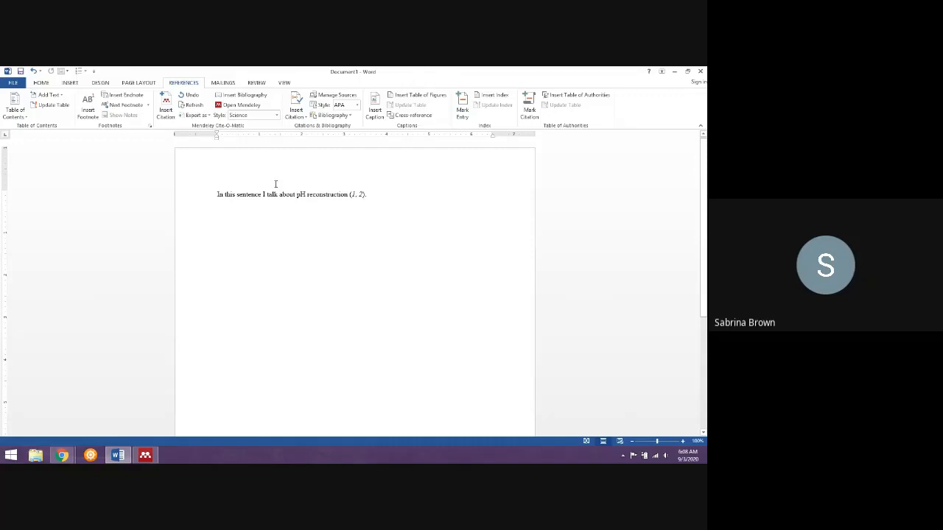
Write the heading "Bibliography" below the sentence and insert the Mendeley bibliography under it.
key("Return")
type("Bibliog")
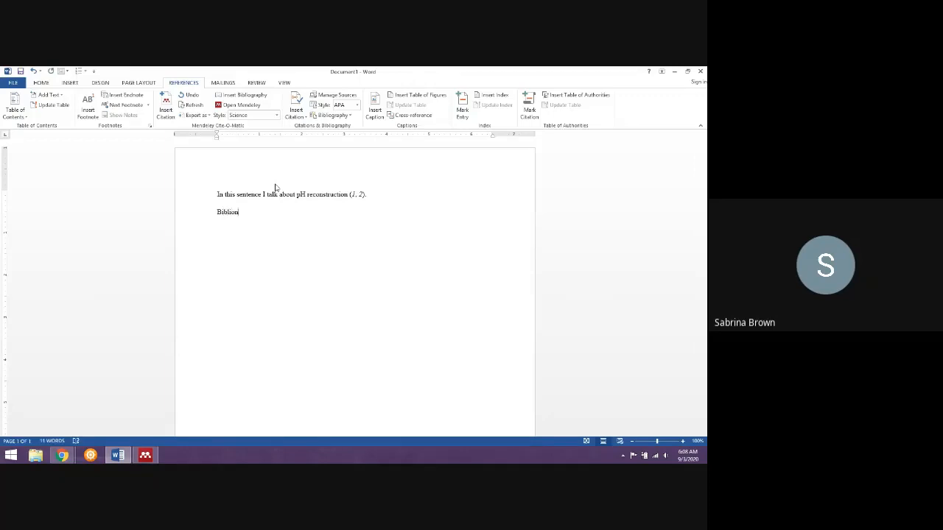
type("raphy")
key("Return")
left_click(255, 99)
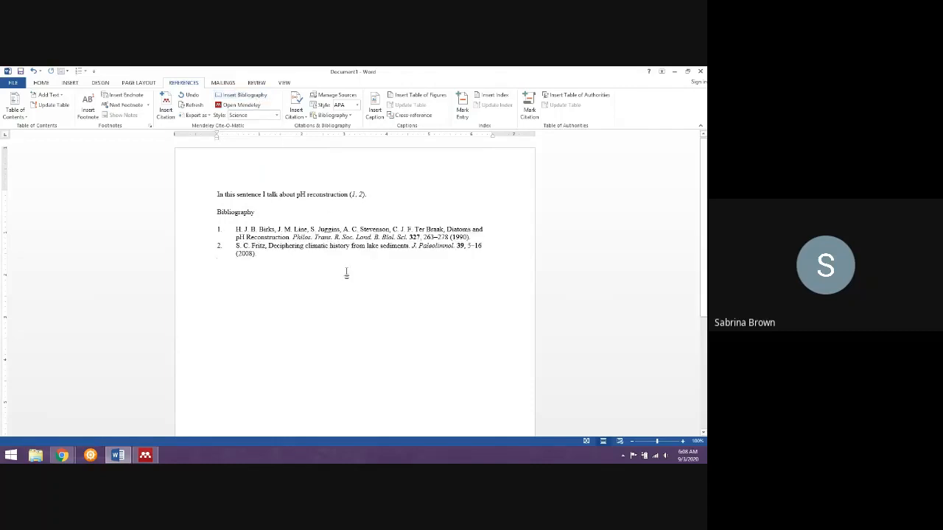
Set the Mendeley style of the citations and bibliography to Diatom Research.
left_click(277, 116)
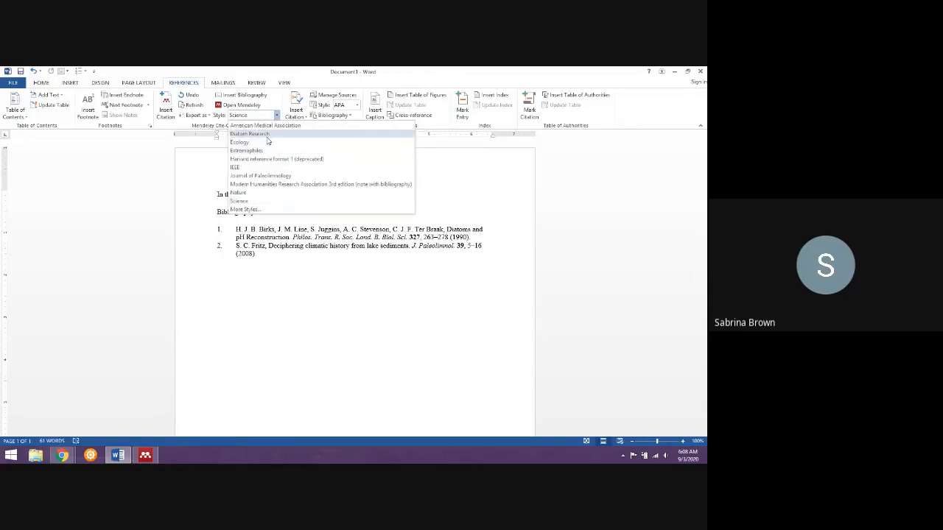
left_click(267, 136)
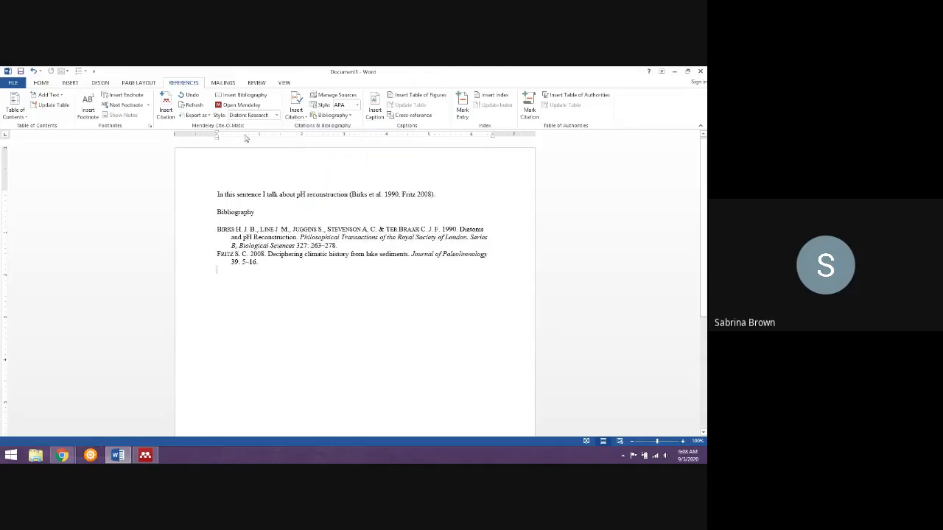